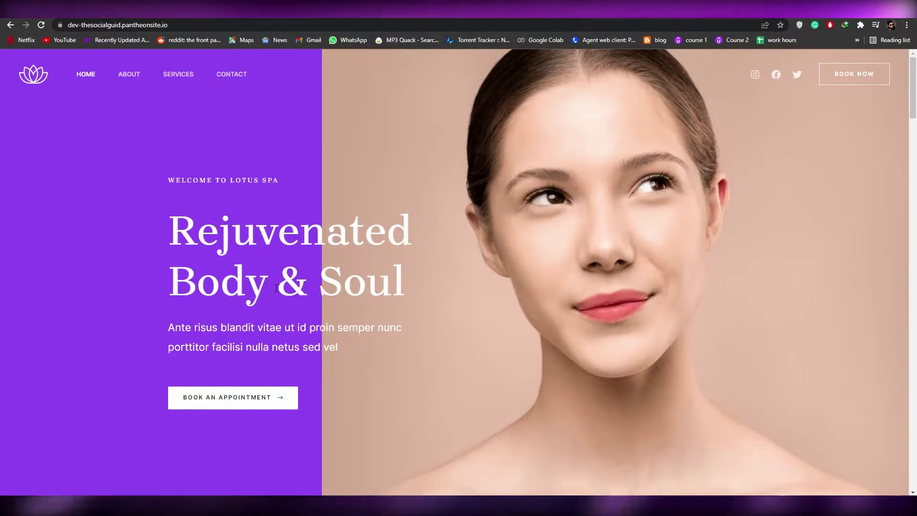
# Step: Go to the site's /wp-admin address and log in with the saved credentials
pyautogui.scroll(-3, 135, 198)
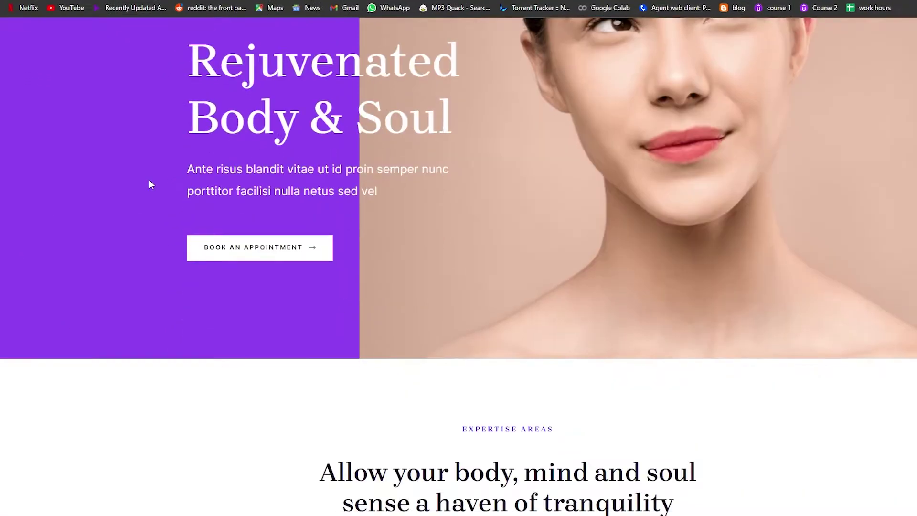
pyautogui.scroll(-20, 150, 185)
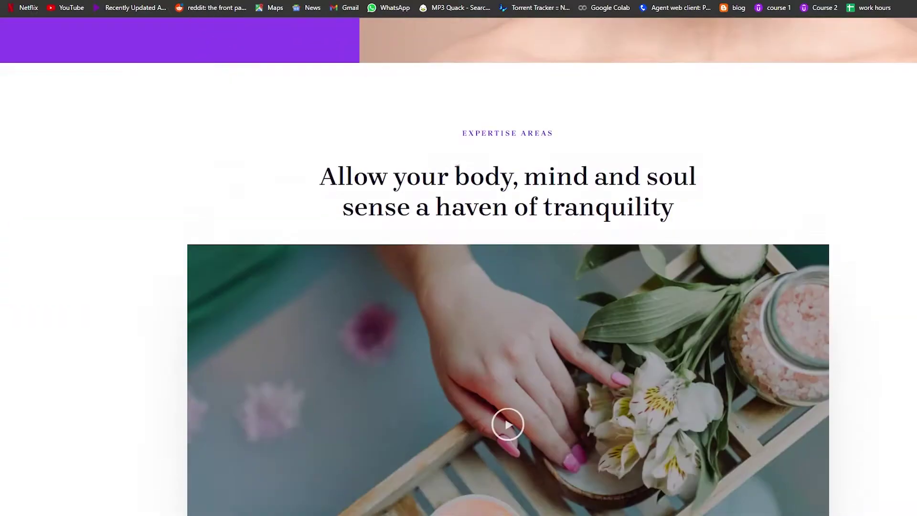
pyautogui.scroll(-7, 463, 132)
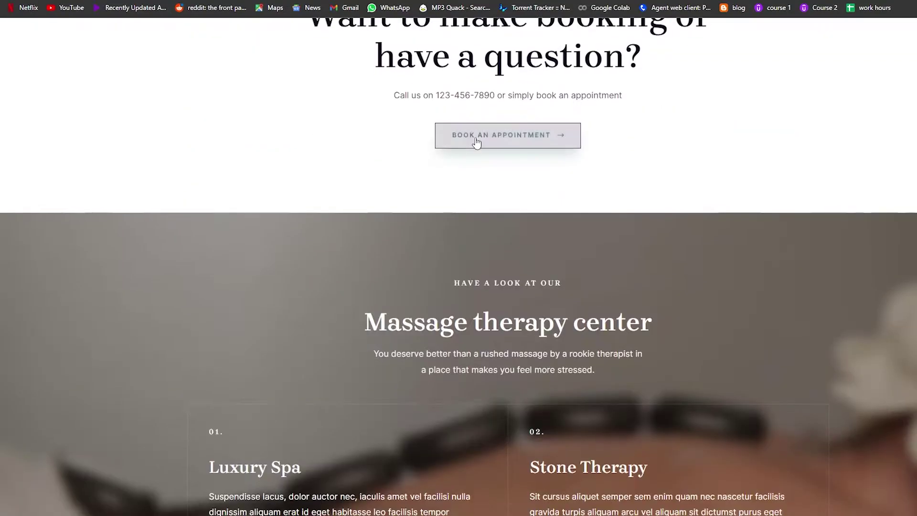
pyautogui.scroll(20, 477, 139)
pyautogui.scroll(9, 334, 154)
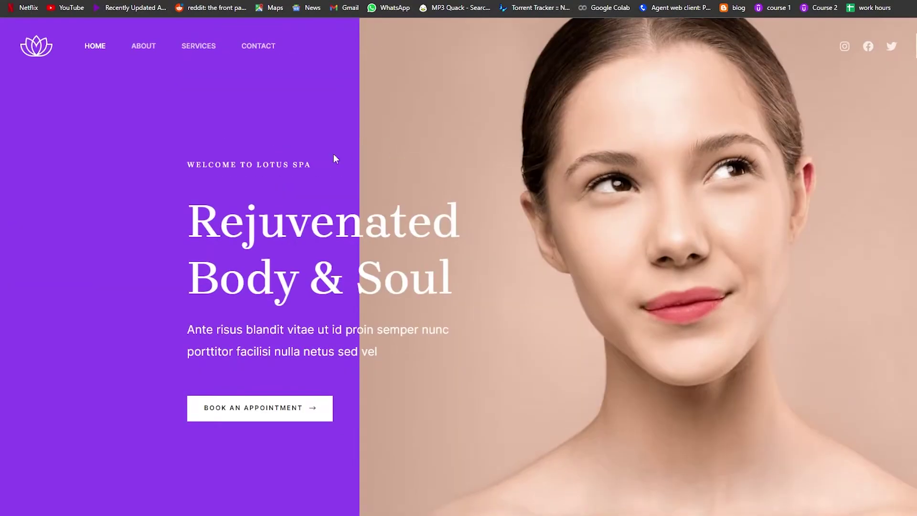
pyautogui.click(207, 7)
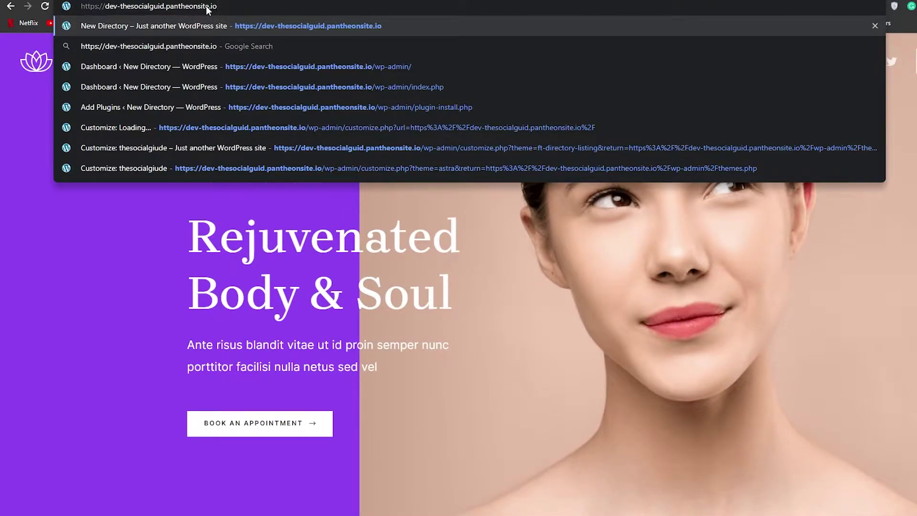
pyautogui.write('/')
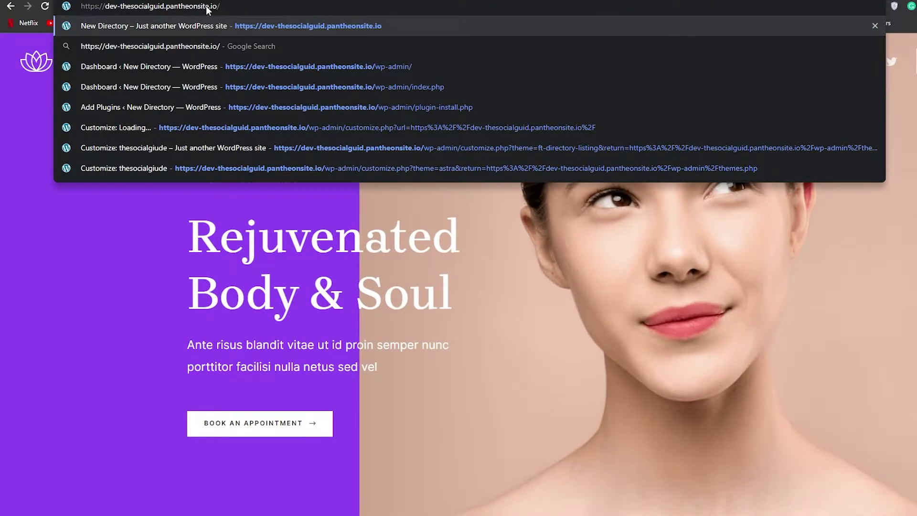
pyautogui.write('wp-admin')
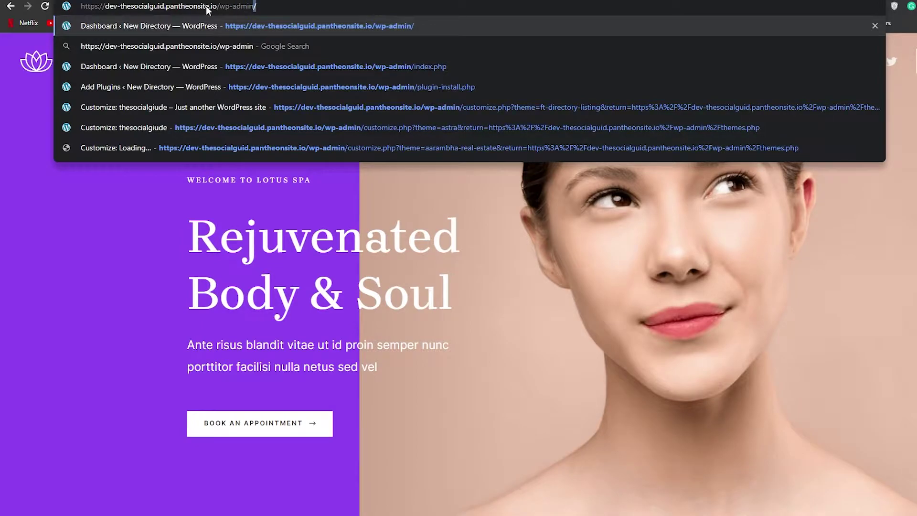
pyautogui.press('Return')
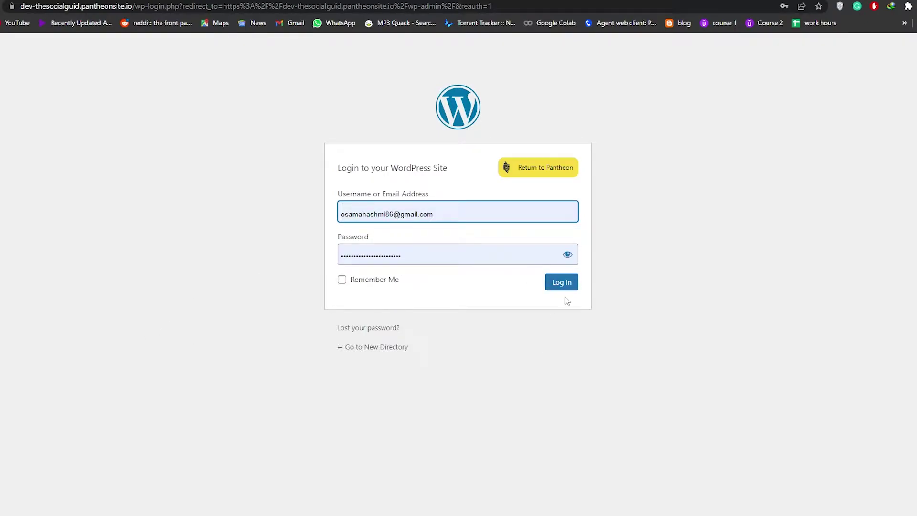
pyautogui.click(569, 284)
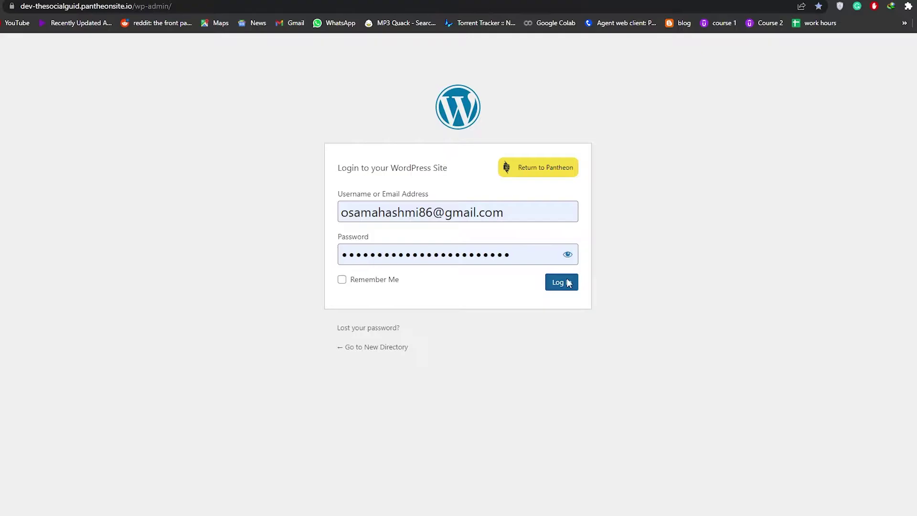
pyautogui.scroll(-1, 370, 106)
# Step: Go to Plugins > Add New, listing featured plugins like Classic Editor, Akismet and Jetpack
pyautogui.scroll(-8, 535, 274)
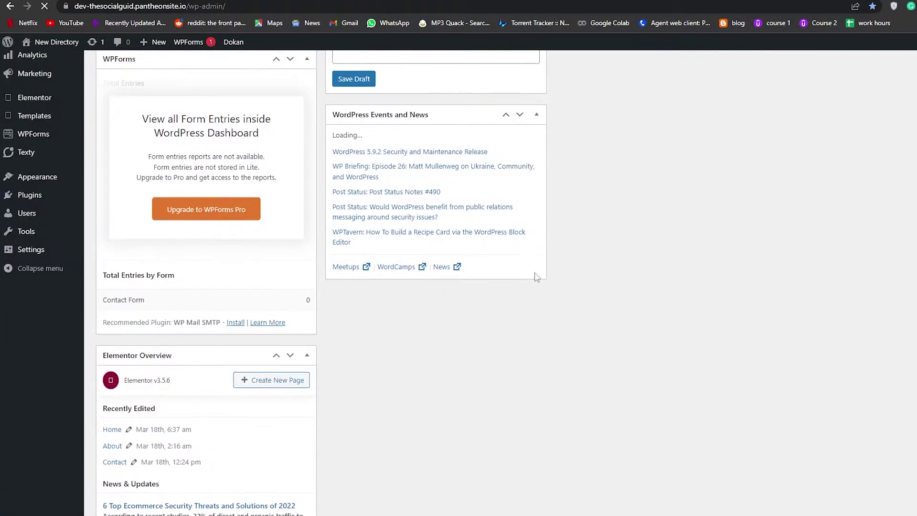
pyautogui.scroll(3, 569, 246)
pyautogui.scroll(-3, 567, 269)
pyautogui.scroll(10, 566, 269)
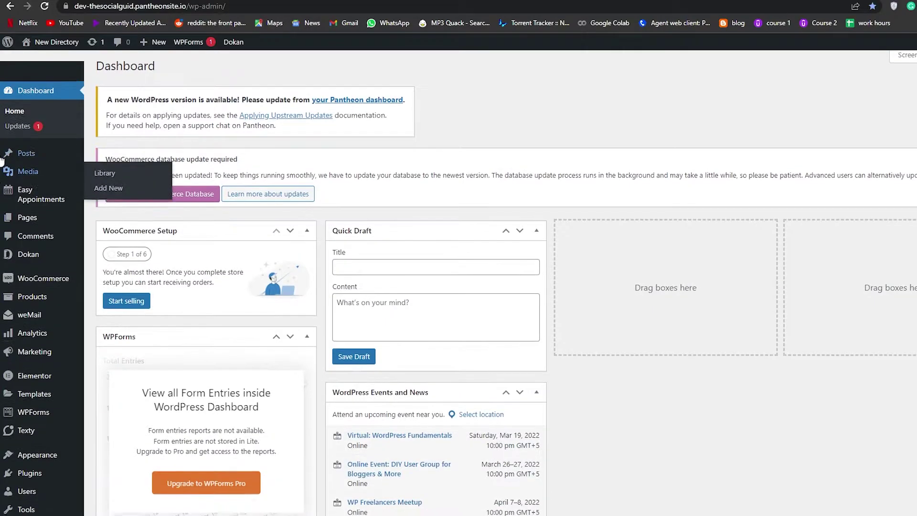
pyautogui.scroll(-2, 29, 167)
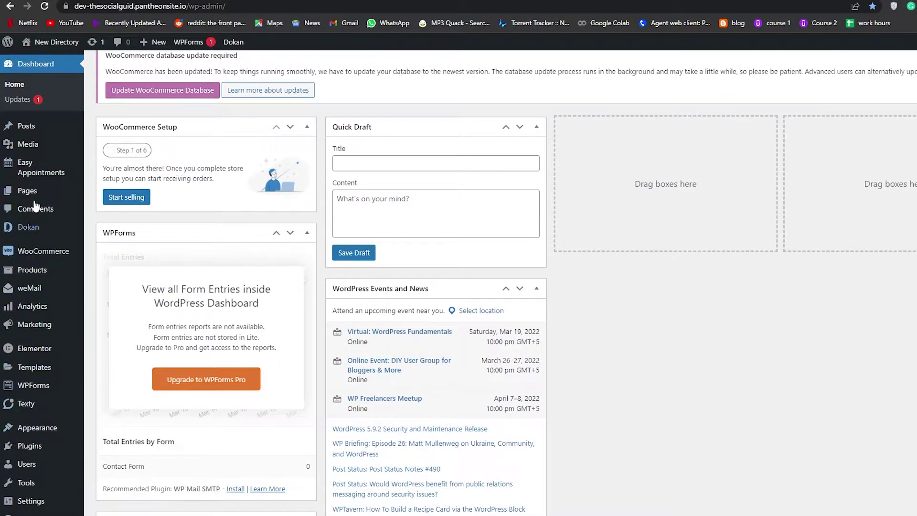
pyautogui.scroll(-1, 36, 206)
pyautogui.moveTo(33, 454)
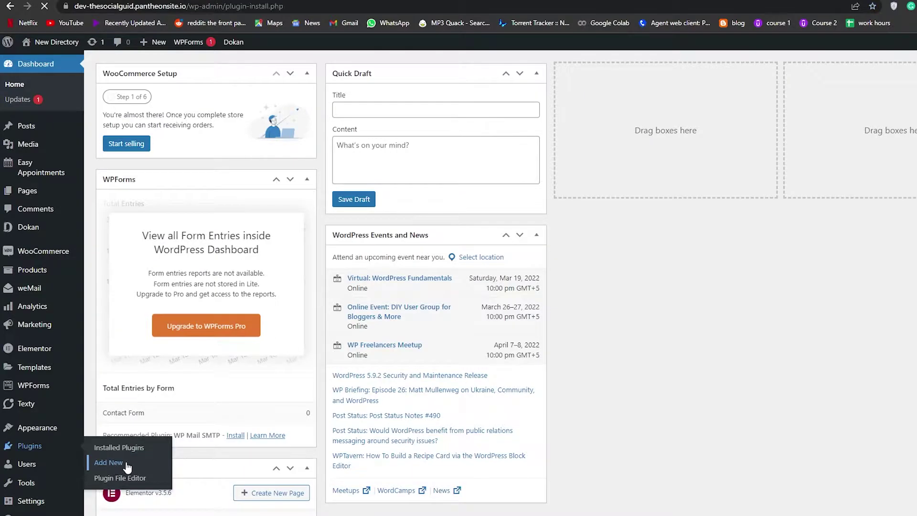
pyautogui.scroll(-5, 753, 295)
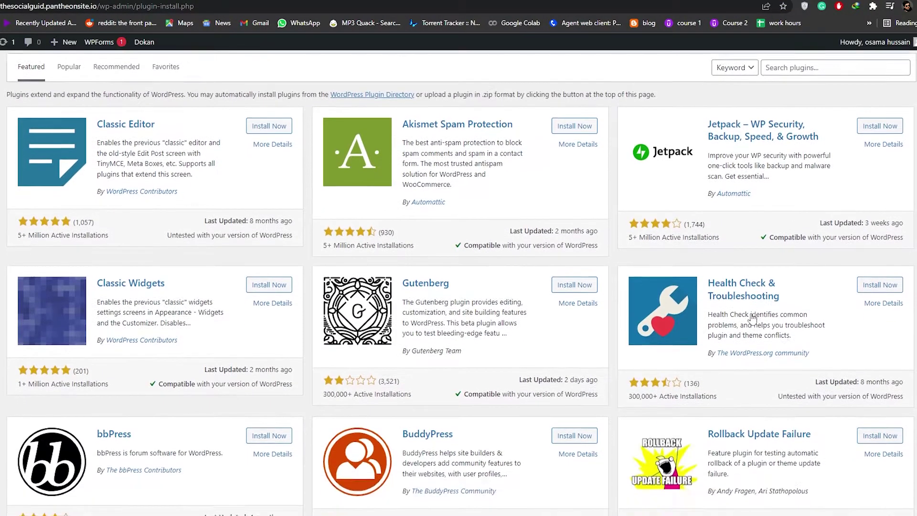
pyautogui.scroll(-2, 639, 295)
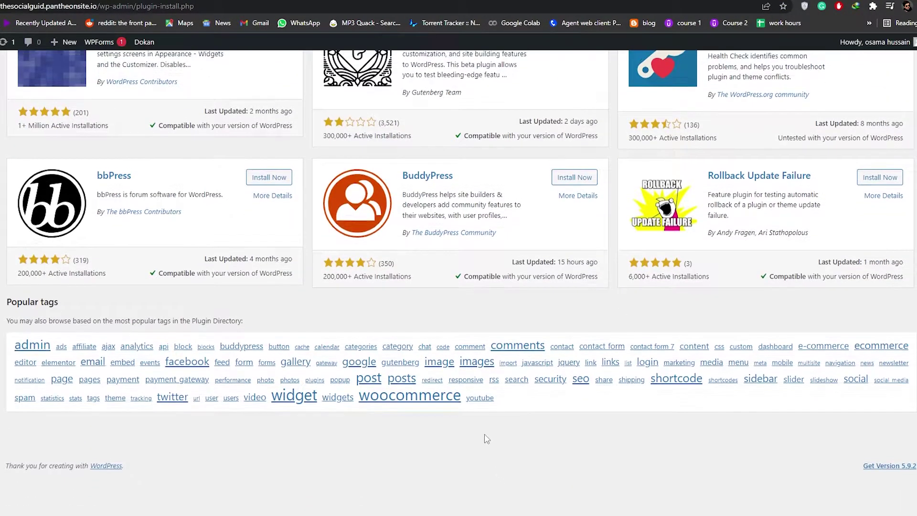
pyautogui.scroll(7, 483, 436)
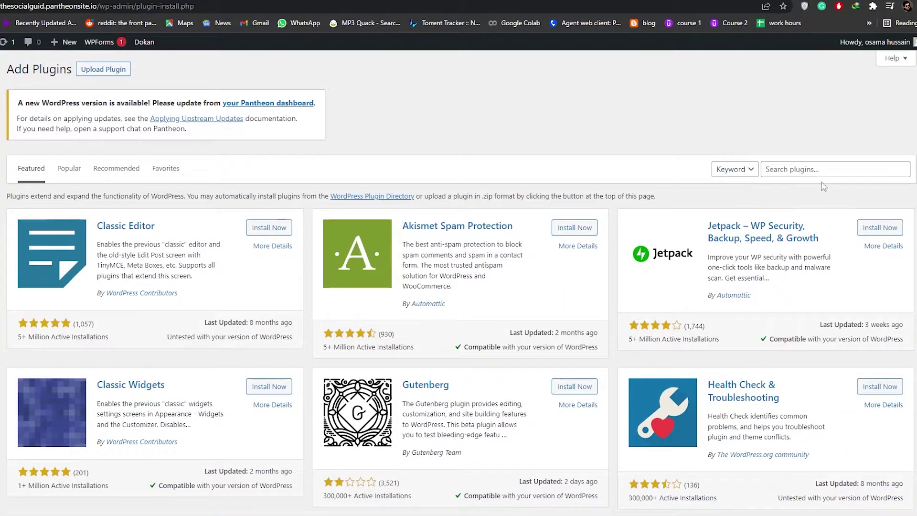
# Step: Search plugins for 'upi', then install and activate UPI QR Code Payment Gateway
pyautogui.click(812, 169)
pyautogui.write('upl')
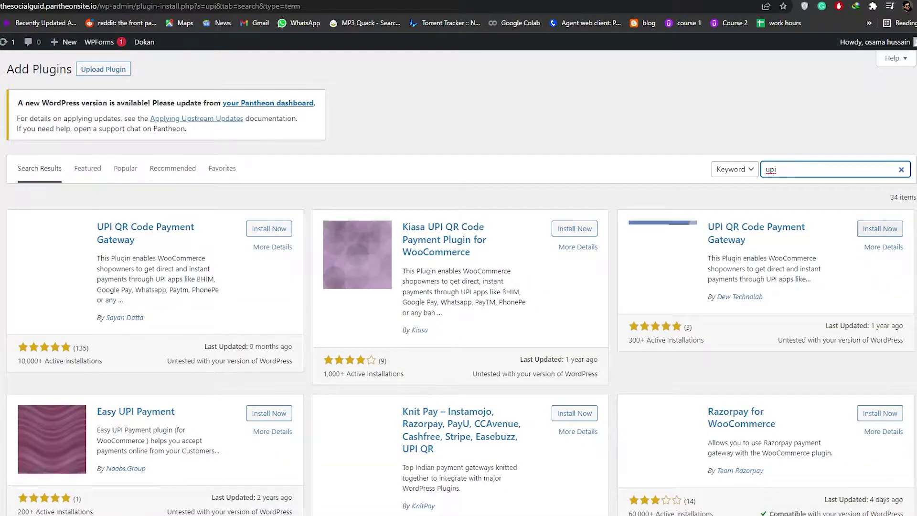
pyautogui.scroll(-2, 657, 201)
pyautogui.scroll(-2, 657, 200)
pyautogui.scroll(3, 82, 252)
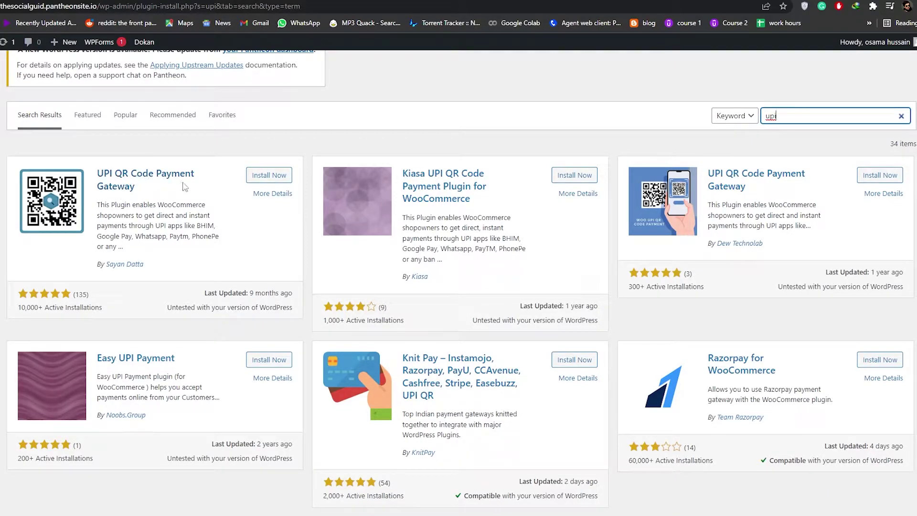
pyautogui.click(279, 180)
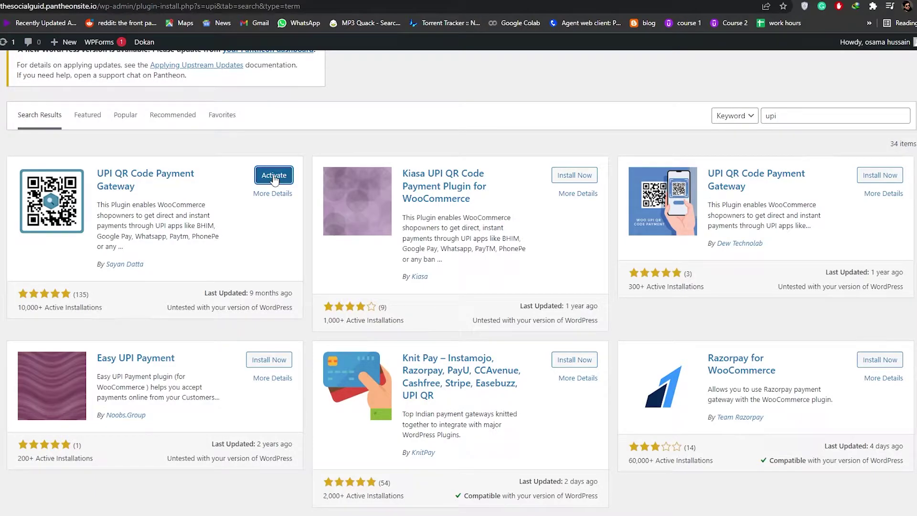
pyautogui.click(273, 175)
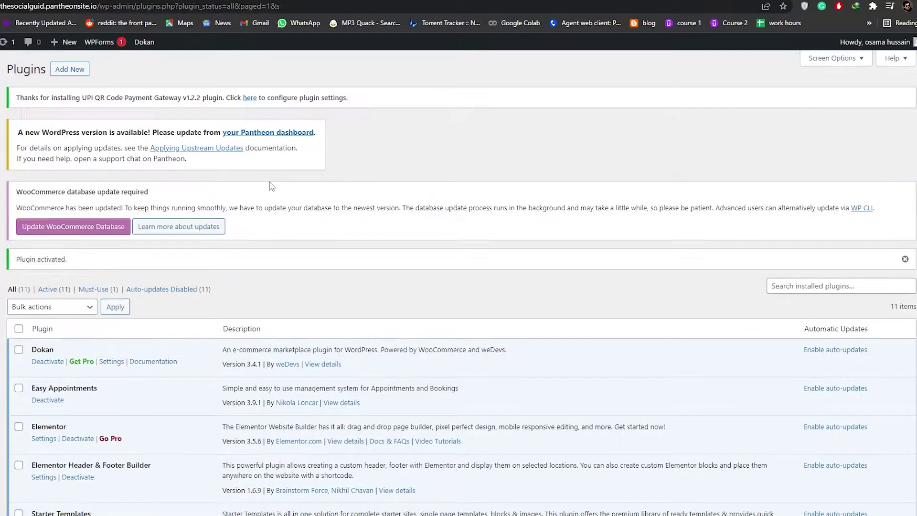
# Step: Go to the UPI QR Code Payment Gateway's Settings from the Plugins list
pyautogui.scroll(-5, 271, 186)
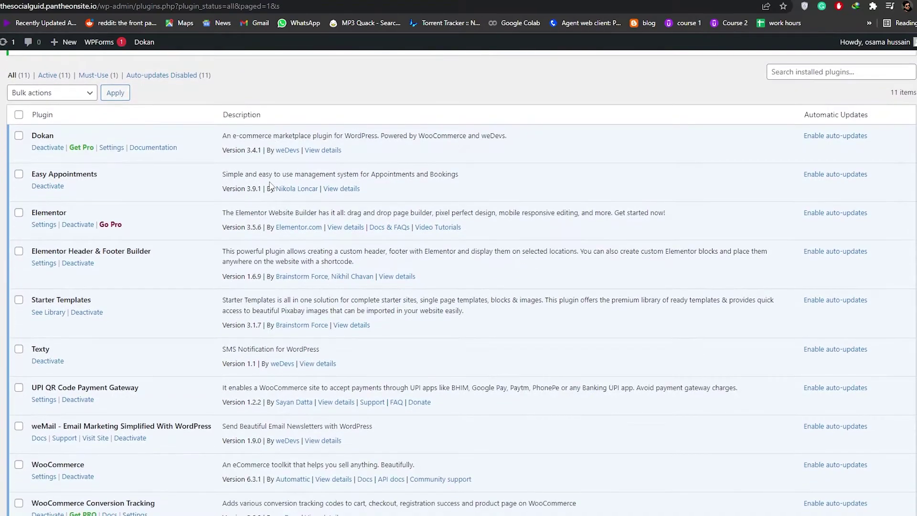
pyautogui.scroll(-5, 167, 167)
pyautogui.scroll(4, 135, 176)
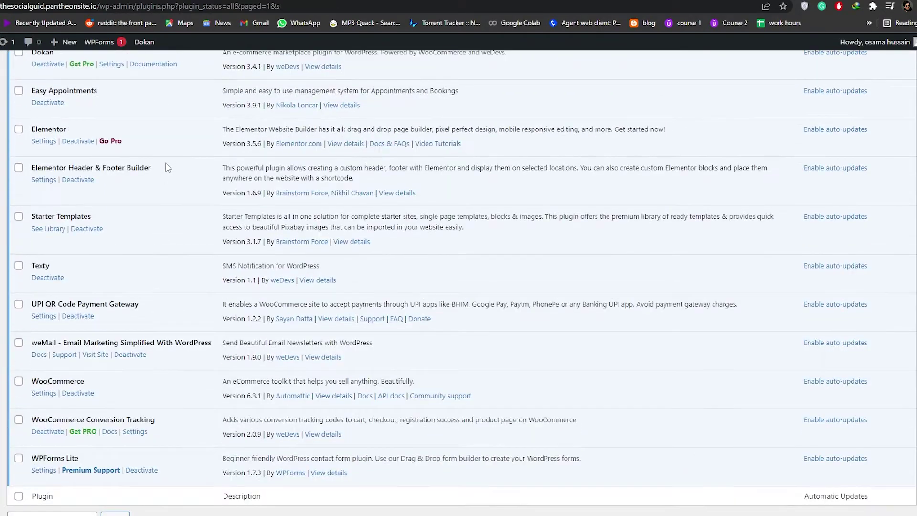
pyautogui.scroll(-1, 129, 244)
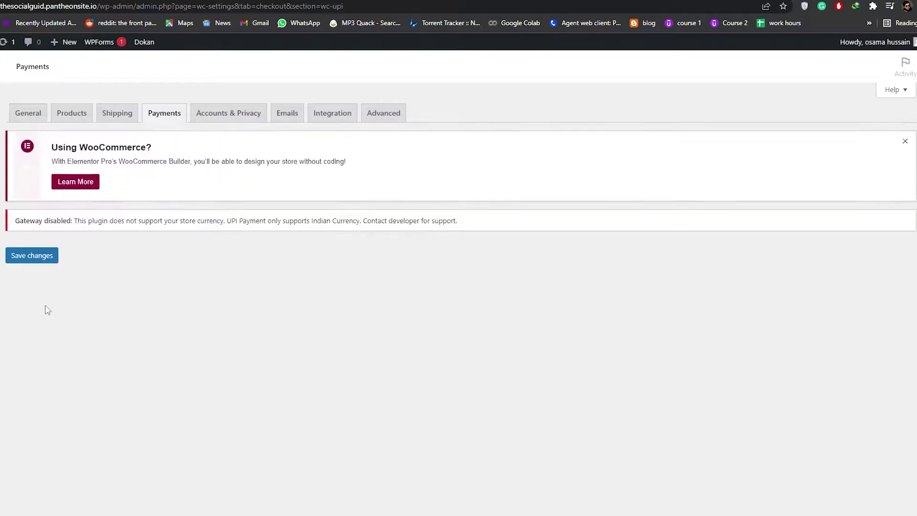
# Step: Search the Currency list for 'indi' and select Indian rupee (₹) as the store currency
pyautogui.scroll(-1, 138, 208)
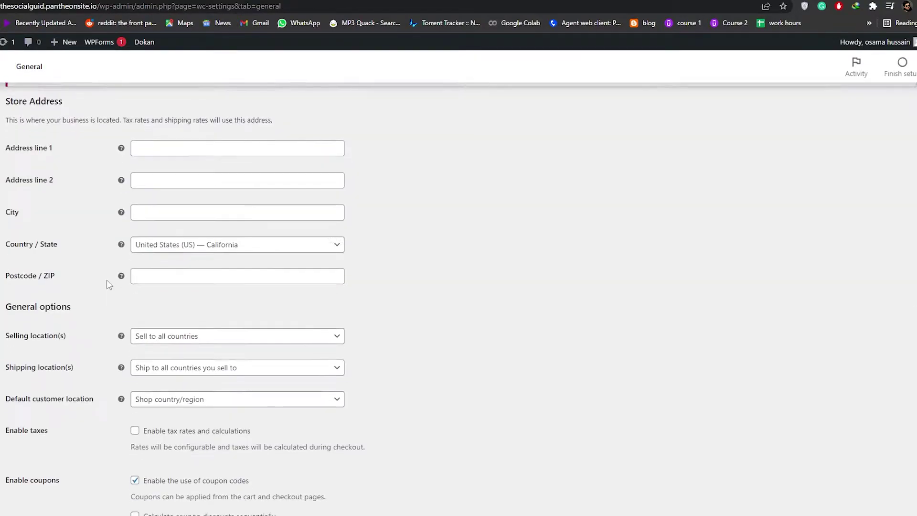
pyautogui.scroll(-4, 106, 282)
pyautogui.scroll(-3, 108, 280)
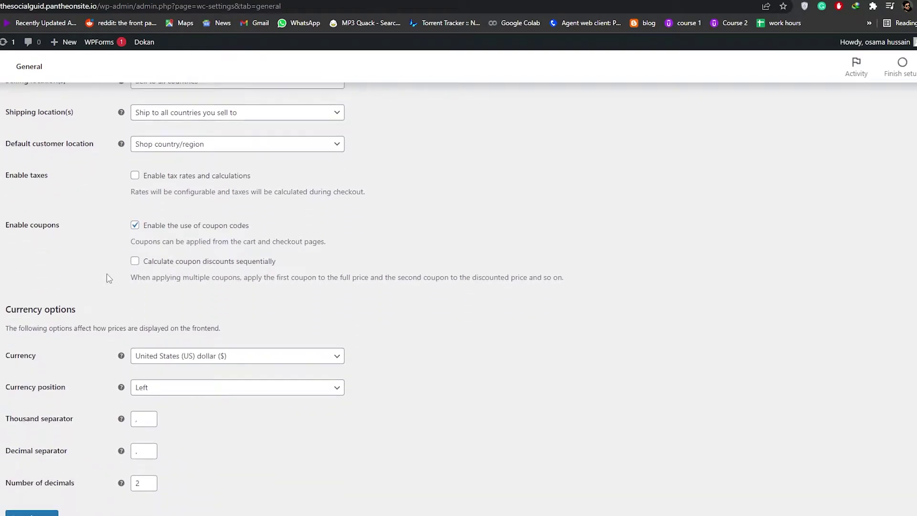
pyautogui.scroll(5, 113, 266)
pyautogui.scroll(3, 113, 267)
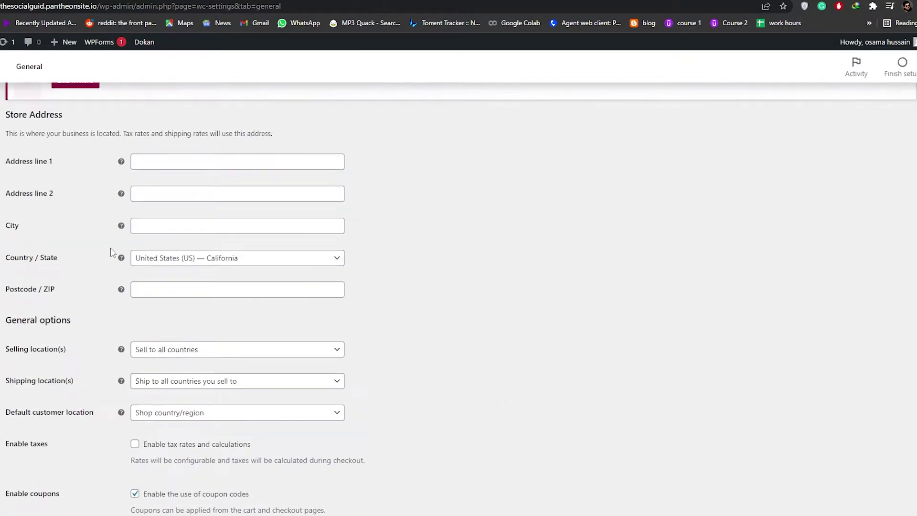
pyautogui.scroll(-8, 113, 258)
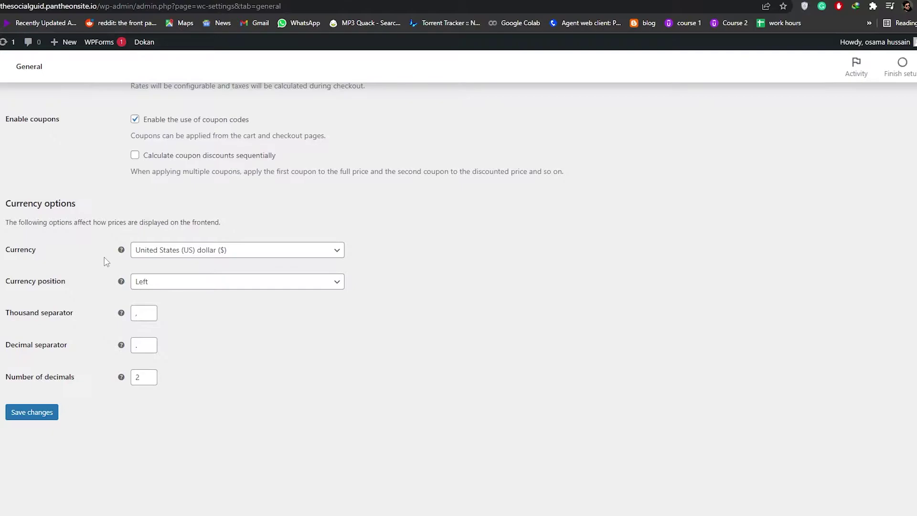
pyautogui.click(158, 254)
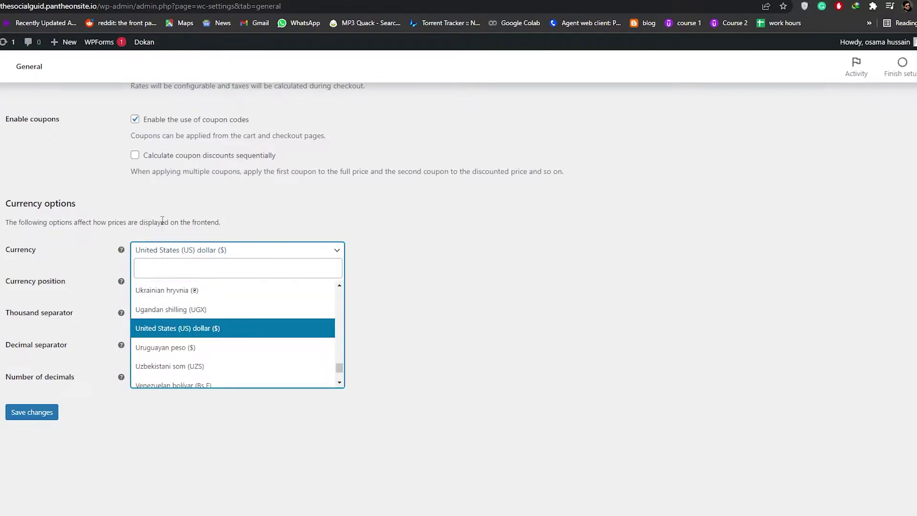
pyautogui.write('in')
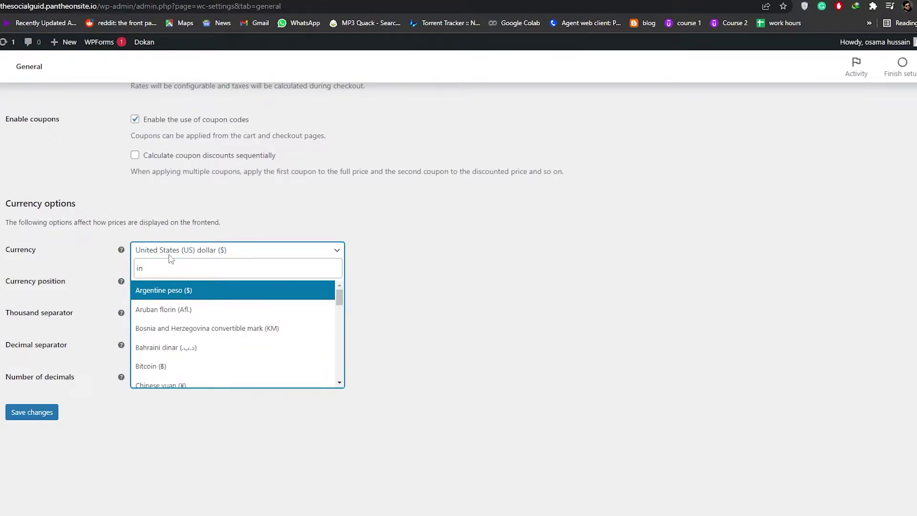
pyautogui.press('BackSpace')
pyautogui.press('BackSpace')
pyautogui.write('indi')
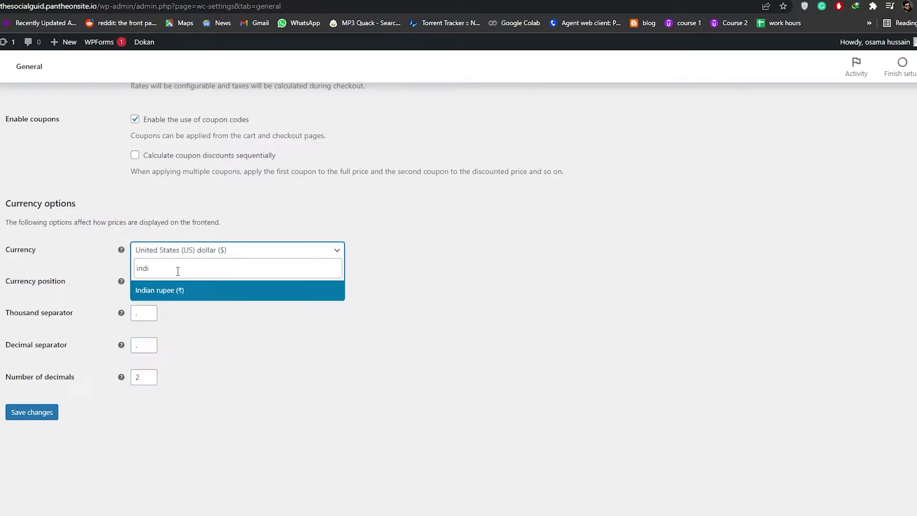
pyautogui.click(181, 297)
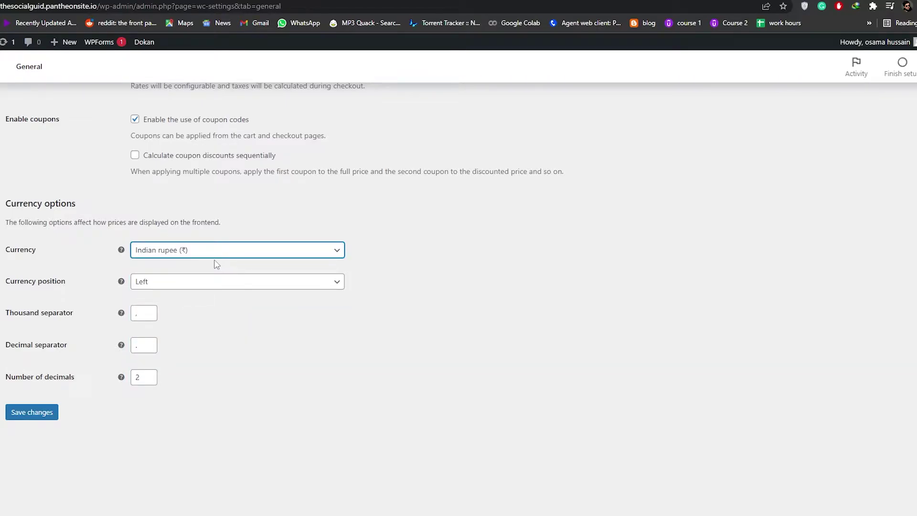
# Step: Choose India — Punjab as the store Country / State and save the general settings
pyautogui.scroll(8, 177, 372)
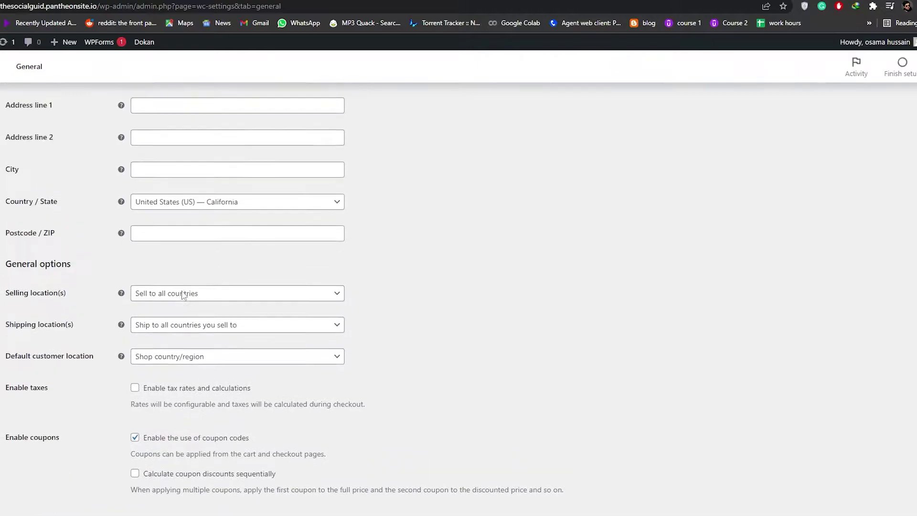
pyautogui.click(191, 258)
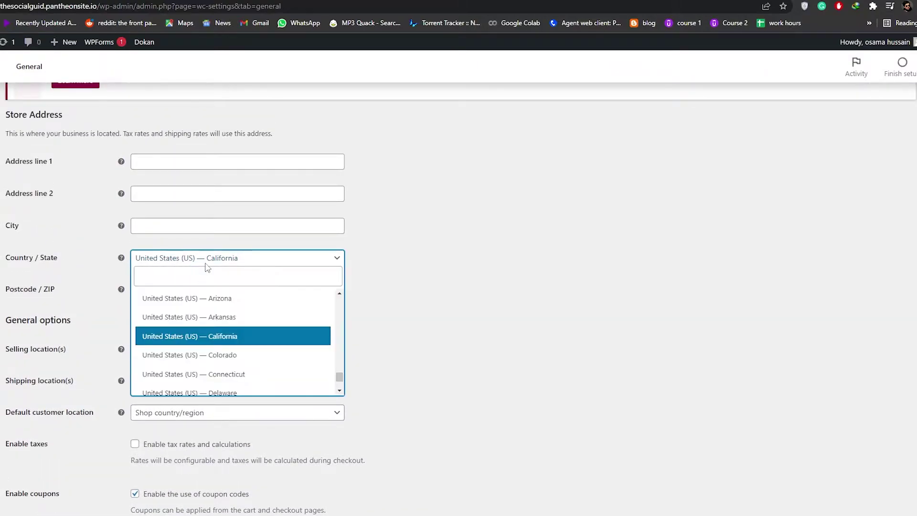
pyautogui.write('indi')
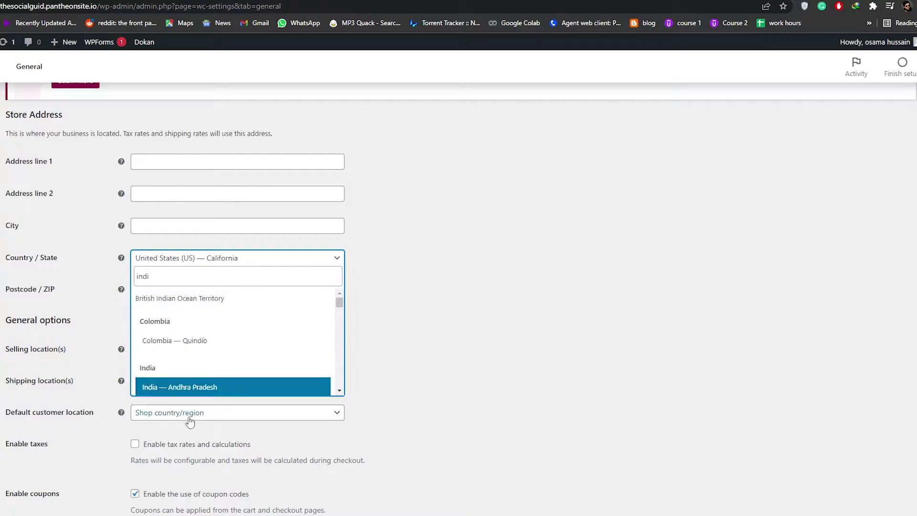
pyautogui.scroll(-10, 225, 377)
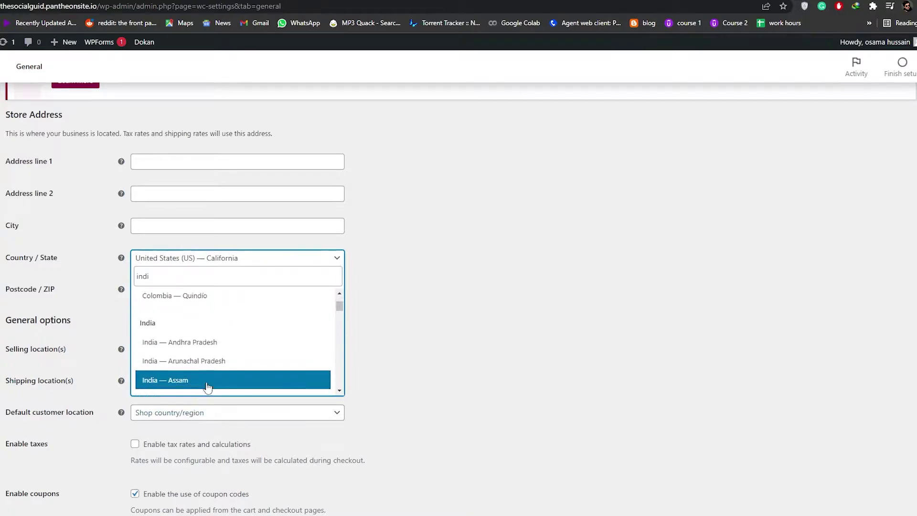
pyautogui.scroll(-1, 232, 369)
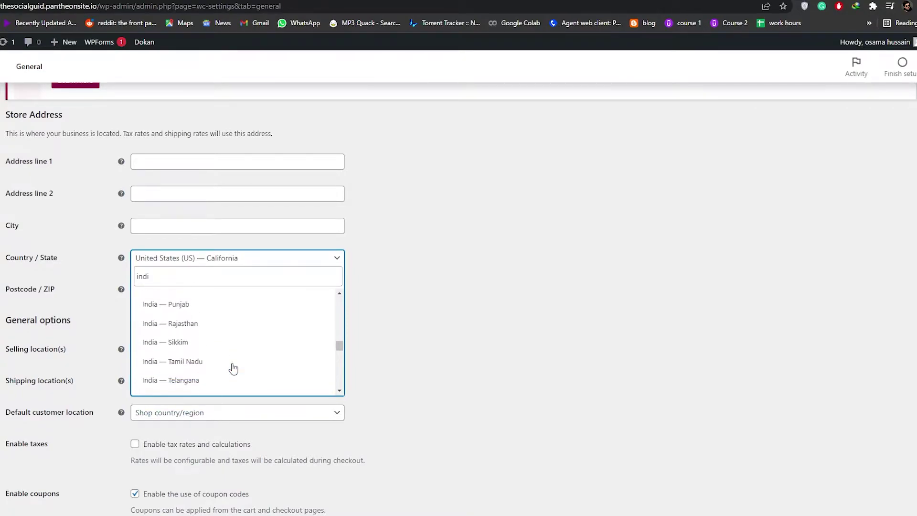
pyautogui.click(236, 310)
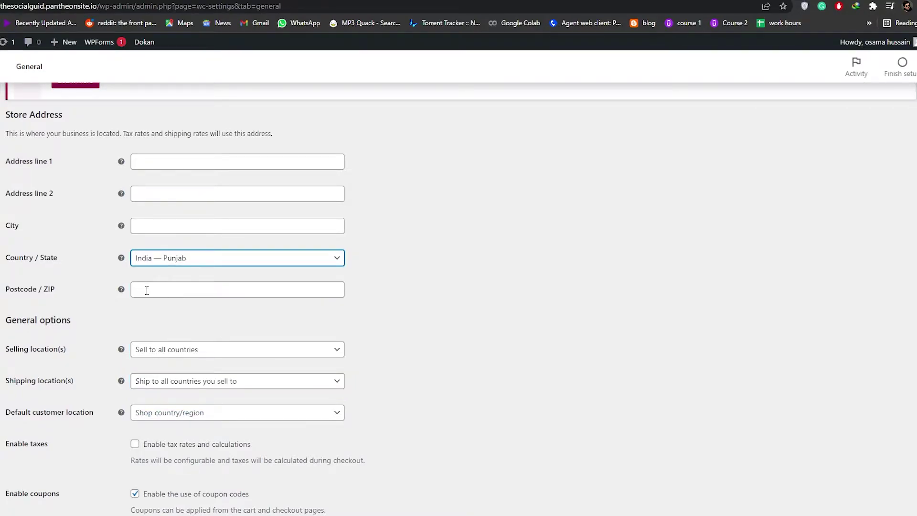
pyautogui.scroll(5, 148, 323)
pyautogui.scroll(-12, 147, 323)
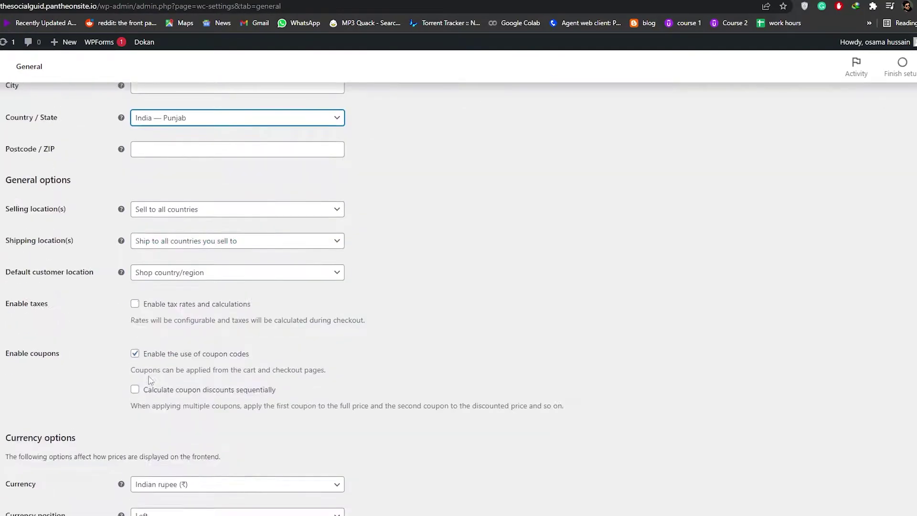
pyautogui.click(32, 412)
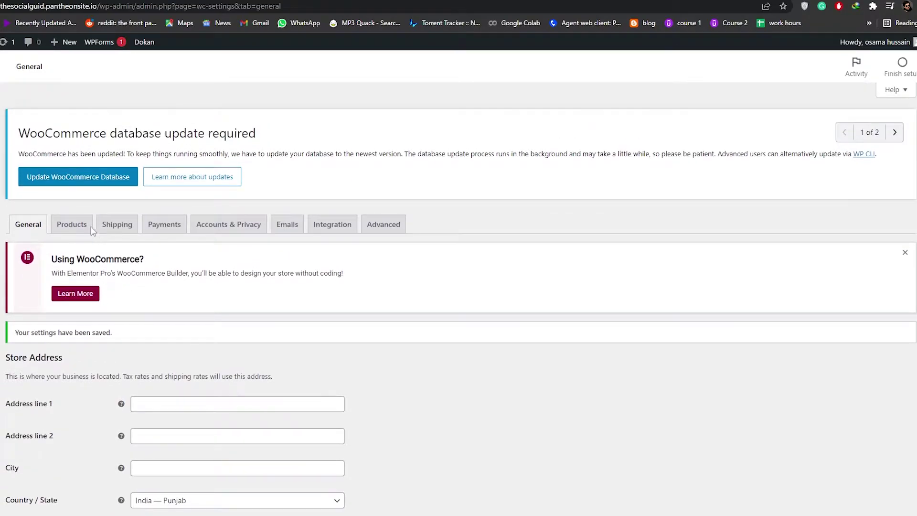
# Step: Set Home as the Shop page in WooCommerce Products settings and save
pyautogui.click(88, 230)
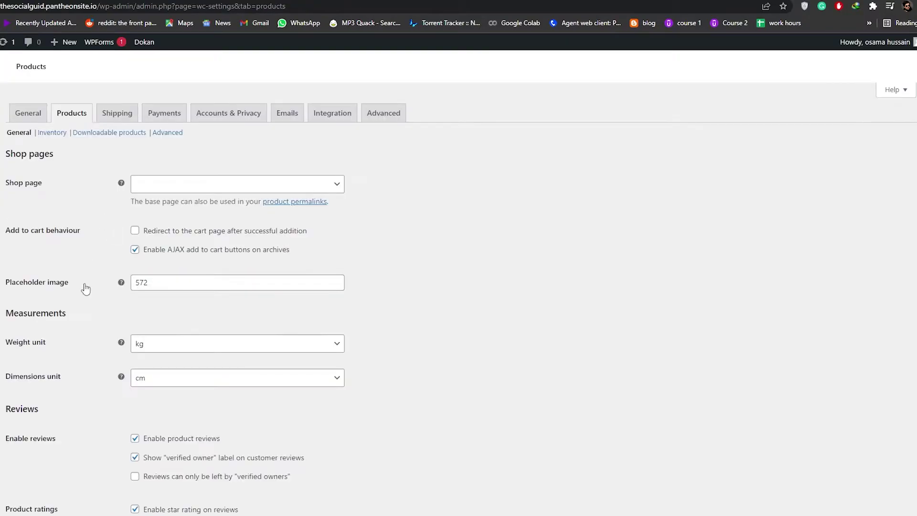
pyautogui.scroll(-1, 109, 275)
pyautogui.scroll(-2, 108, 275)
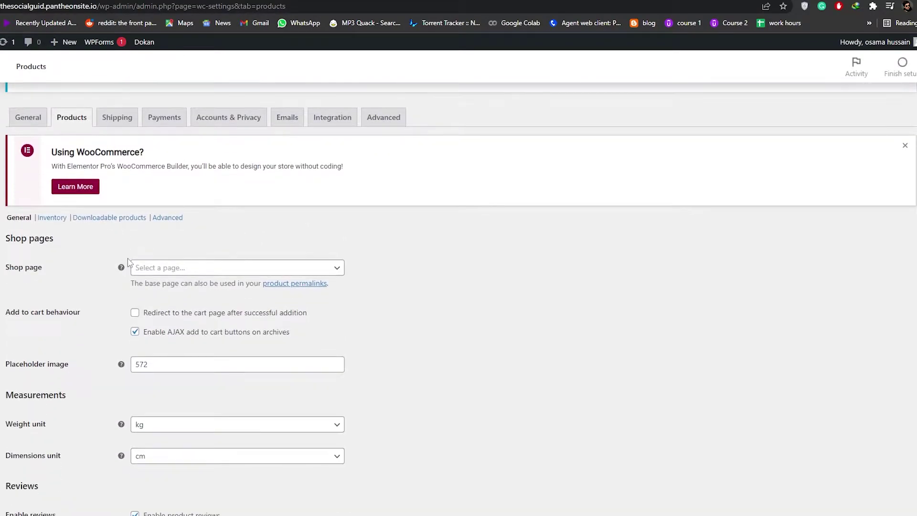
pyautogui.scroll(-1, 124, 260)
pyautogui.click(154, 220)
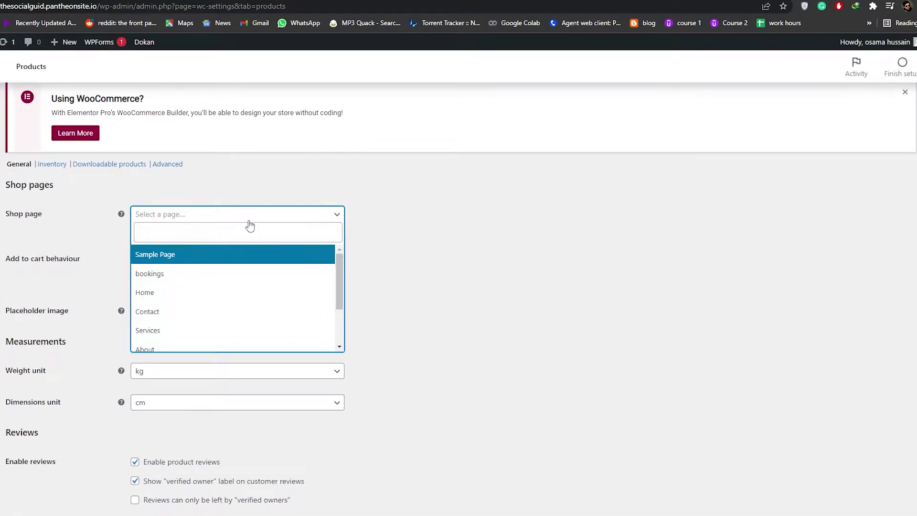
pyautogui.click(145, 293)
pyautogui.scroll(-2, 195, 146)
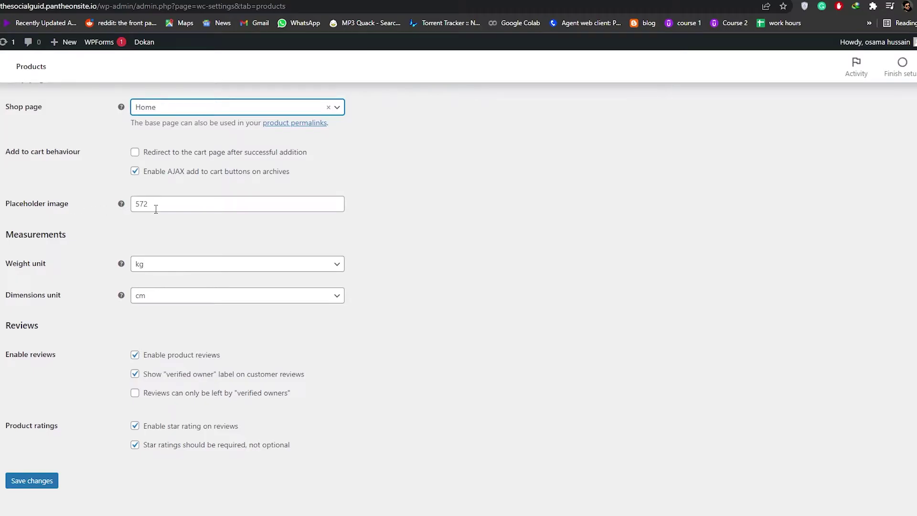
pyautogui.scroll(-1, 156, 208)
pyautogui.scroll(-1, 161, 232)
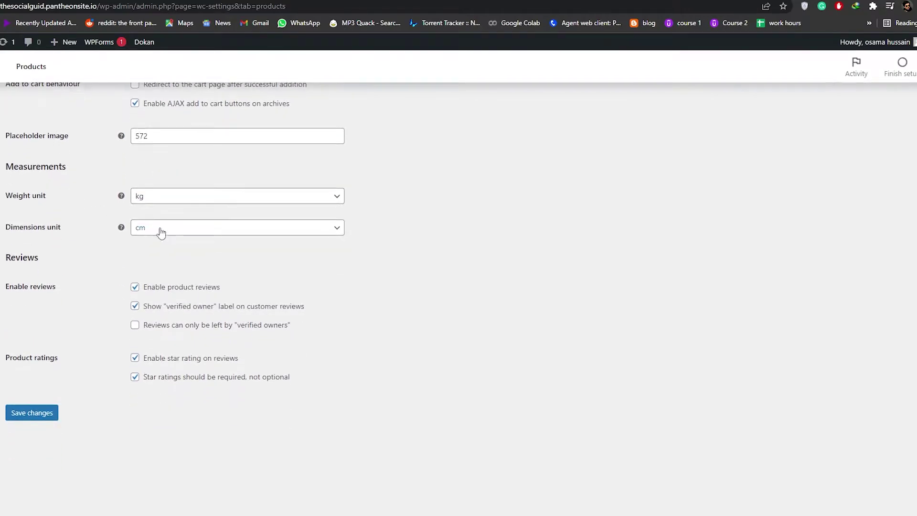
pyautogui.scroll(4, 41, 438)
pyautogui.scroll(-4, 45, 459)
pyautogui.click(48, 416)
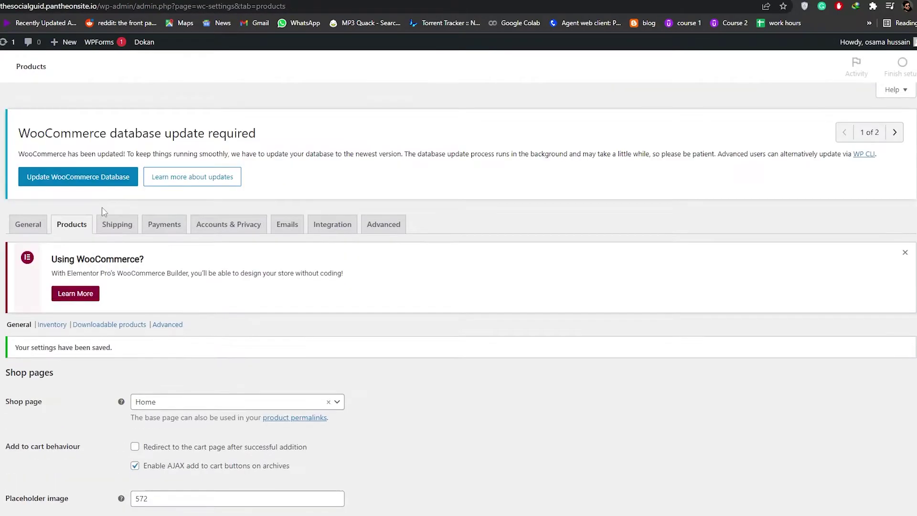
# Step: Dismiss the Elementor promotion banner and move to the Shipping zones settings
pyautogui.scroll(-1, 132, 286)
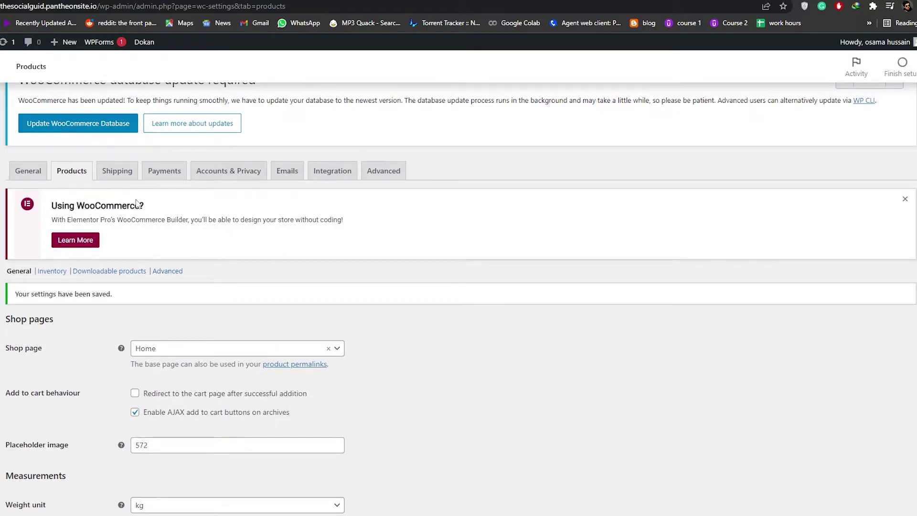
pyautogui.click(905, 198)
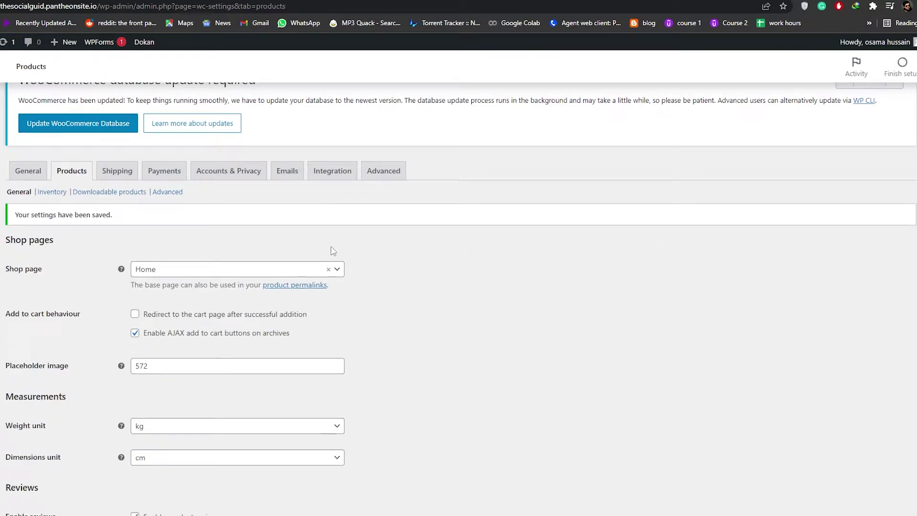
pyautogui.scroll(-4, 119, 211)
pyautogui.scroll(3, 124, 191)
pyautogui.scroll(-1, 133, 155)
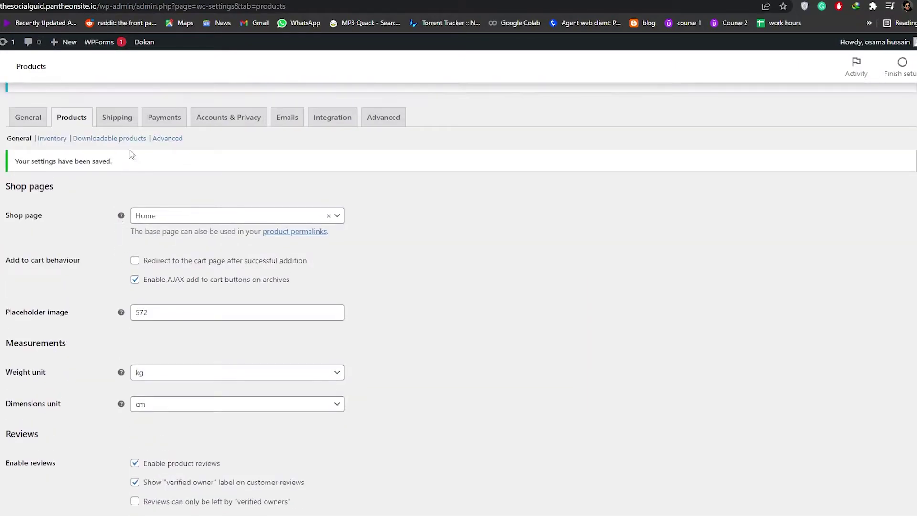
pyautogui.click(129, 123)
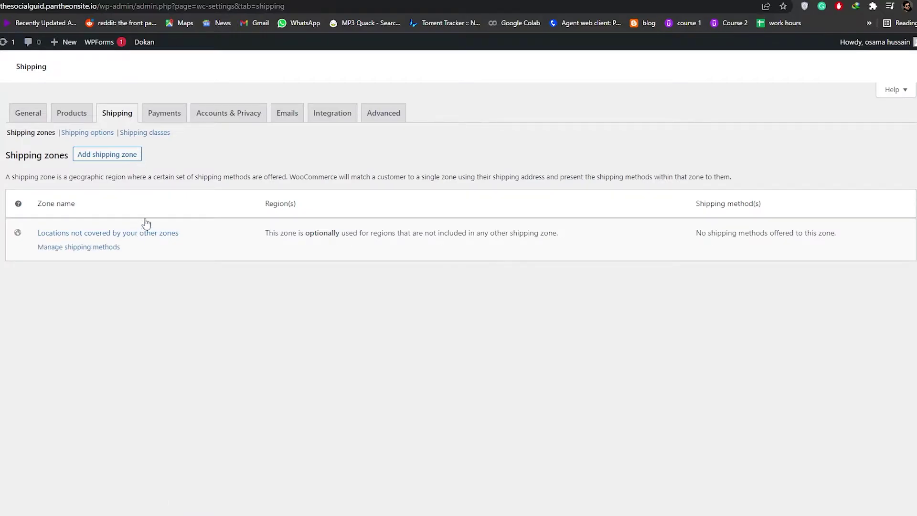
# Step: Switch on the Direct bank transfer, Check payments and Cash on delivery toggles and save
pyautogui.scroll(-7, 436, 229)
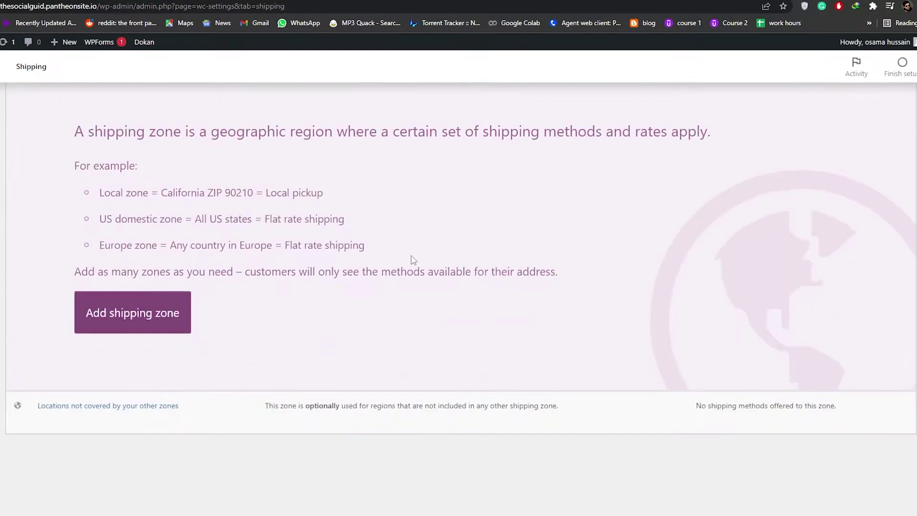
pyautogui.scroll(5, 411, 259)
pyautogui.scroll(-5, 287, 215)
pyautogui.scroll(-3, 176, 191)
pyautogui.scroll(9, 186, 219)
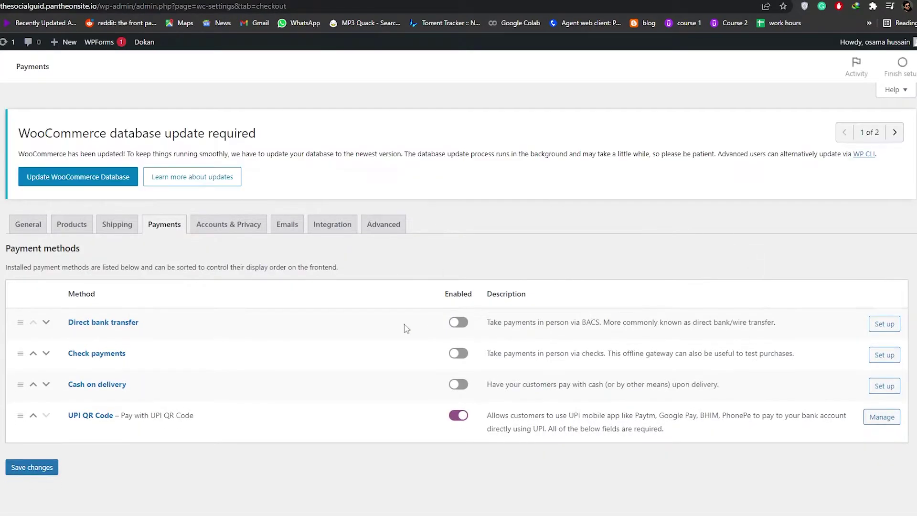
pyautogui.scroll(-2, 406, 328)
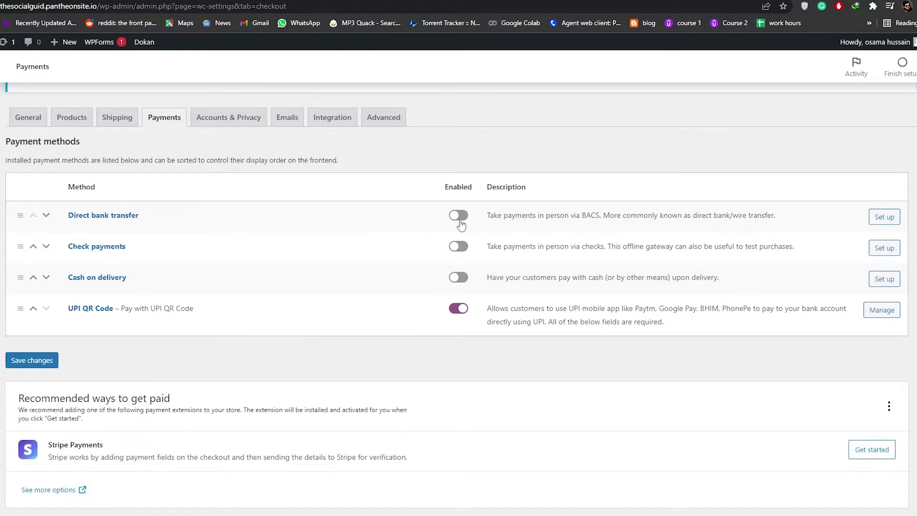
pyautogui.scroll(-2, 458, 220)
pyautogui.scroll(4, 456, 238)
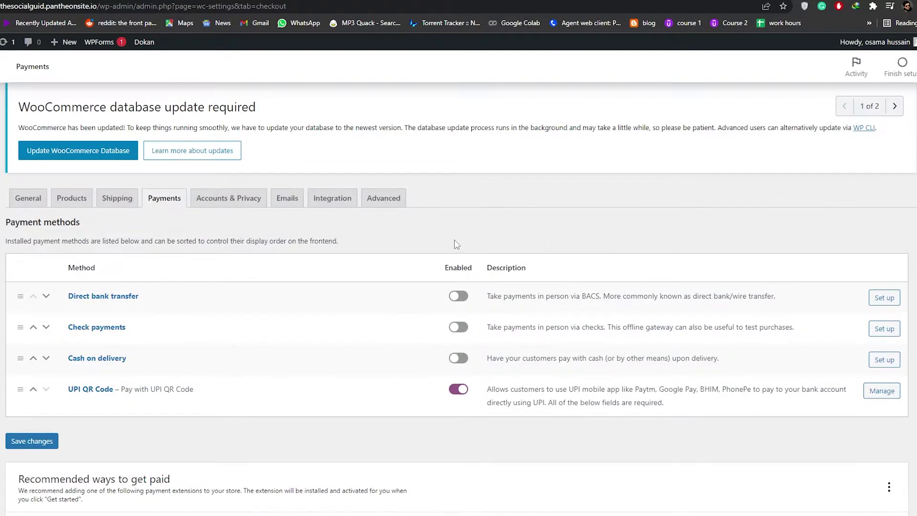
pyautogui.scroll(-3, 459, 300)
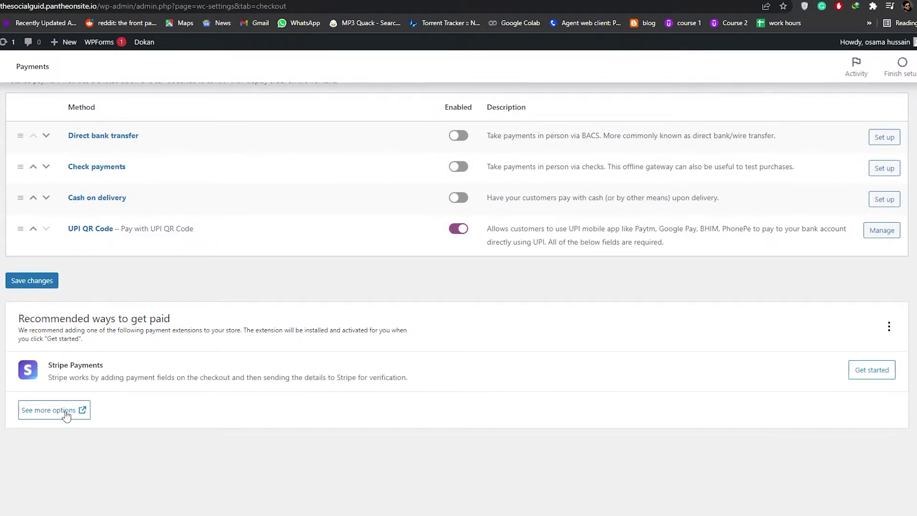
pyautogui.scroll(2, 491, 401)
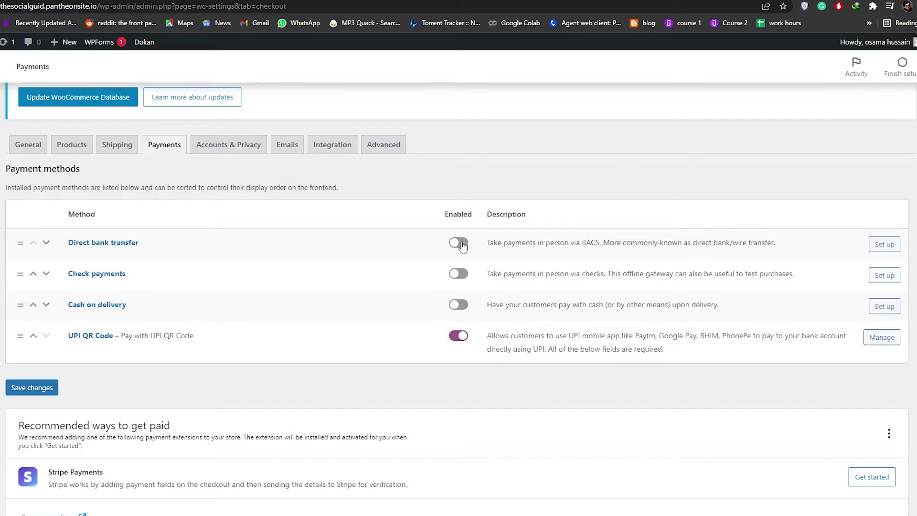
pyautogui.click(459, 244)
pyautogui.click(460, 276)
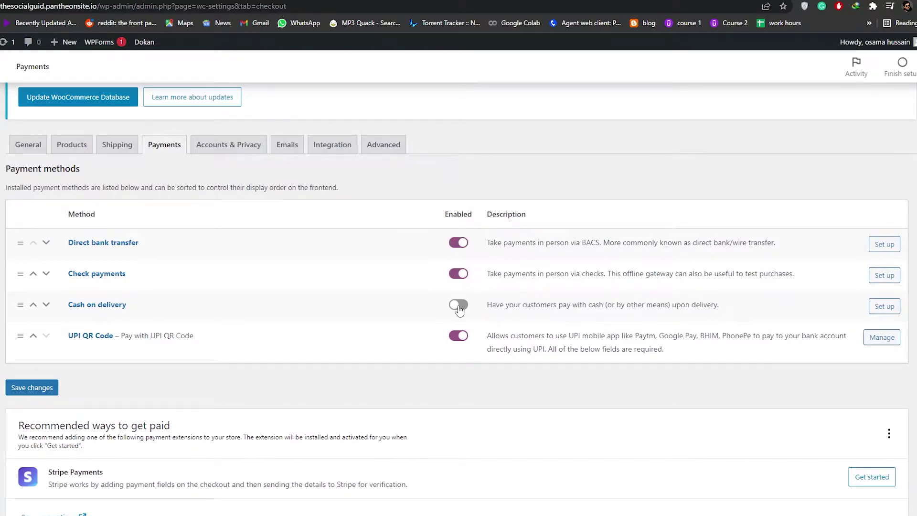
pyautogui.click(460, 306)
pyautogui.click(48, 389)
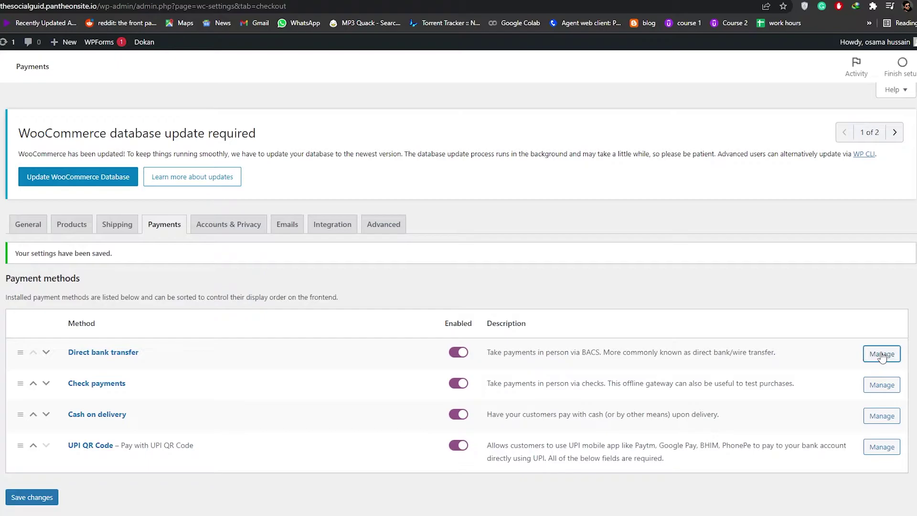
# Step: Save the Direct bank transfer settings with the default title and no account details
pyautogui.click(877, 355)
pyautogui.scroll(-5, 878, 355)
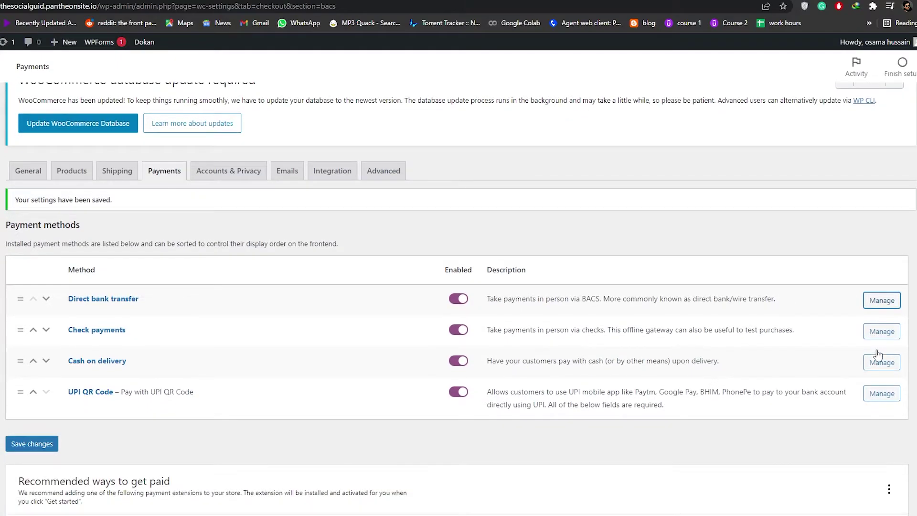
pyautogui.rightClick(94, 189)
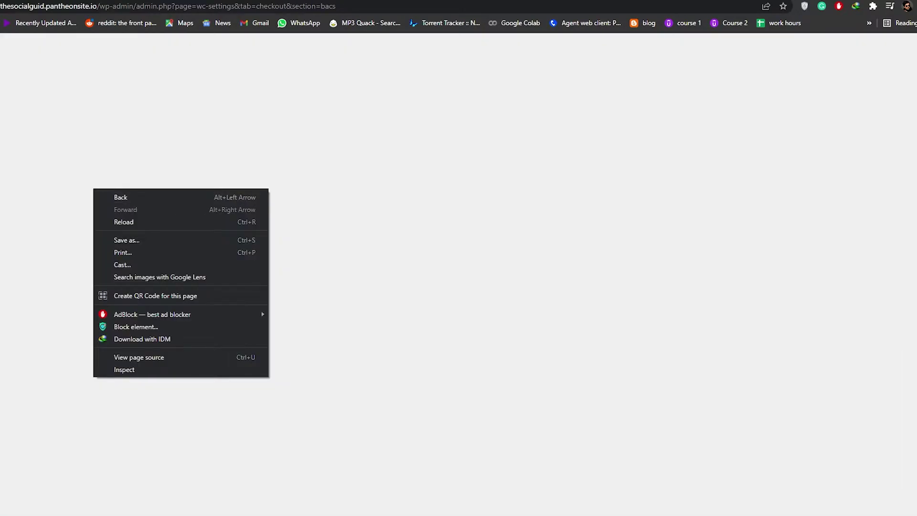
pyautogui.scroll(-1, 105, 205)
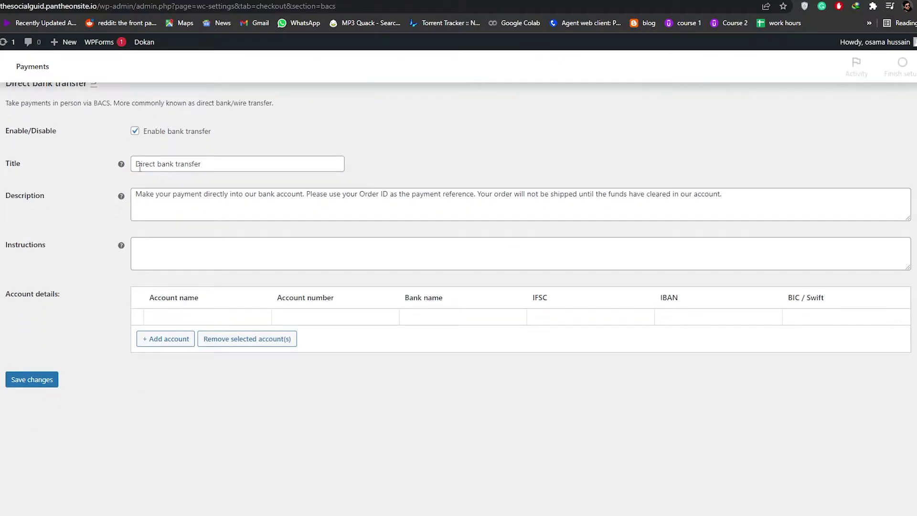
pyautogui.scroll(2, 173, 215)
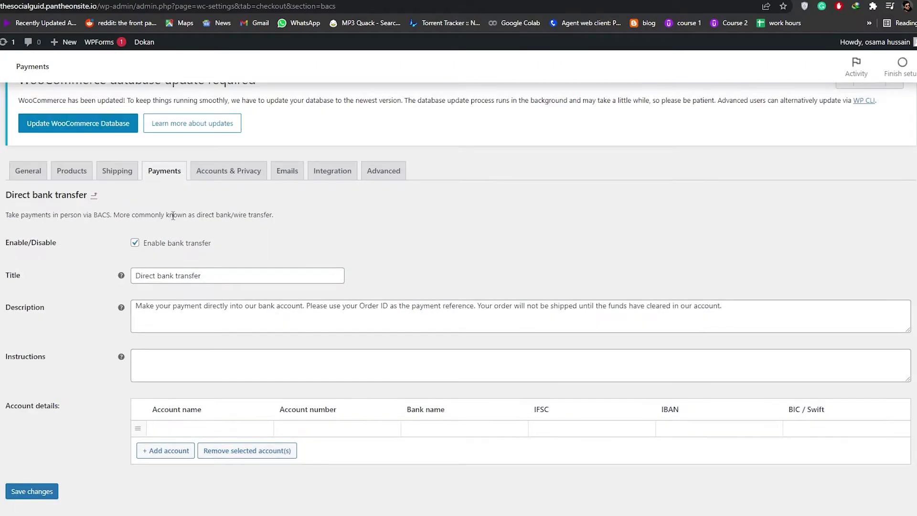
pyautogui.scroll(-2, 163, 296)
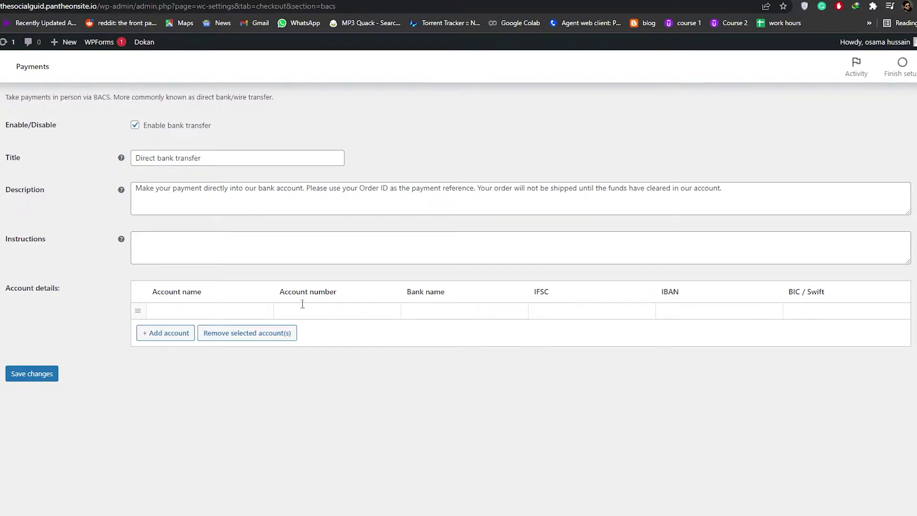
pyautogui.doubleClick(181, 289)
pyautogui.click(350, 295)
pyautogui.scroll(2, 659, 357)
pyautogui.scroll(-3, 633, 317)
pyautogui.click(31, 377)
# Step: Return to the WooCommerce Payment methods list
pyautogui.scroll(3, 124, 301)
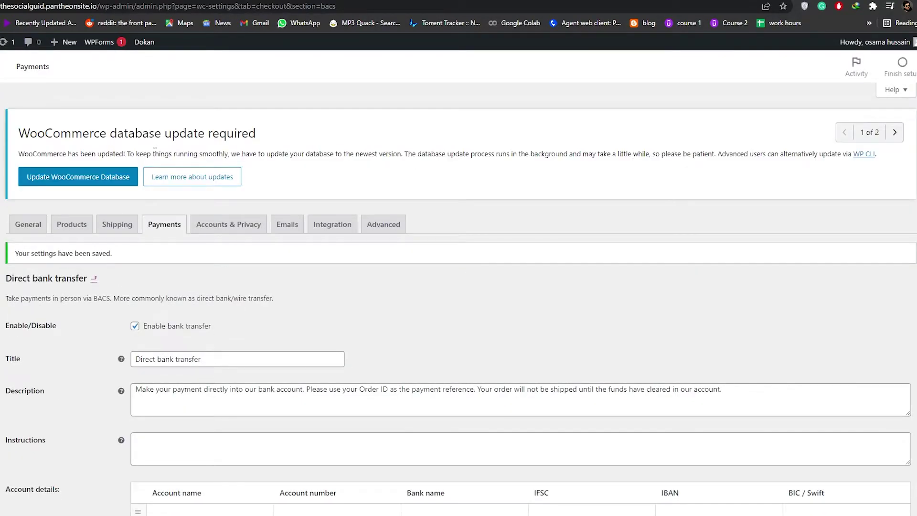
pyautogui.scroll(-3, 209, 294)
pyautogui.click(209, 294)
pyautogui.hotkey('alt', 'Left')
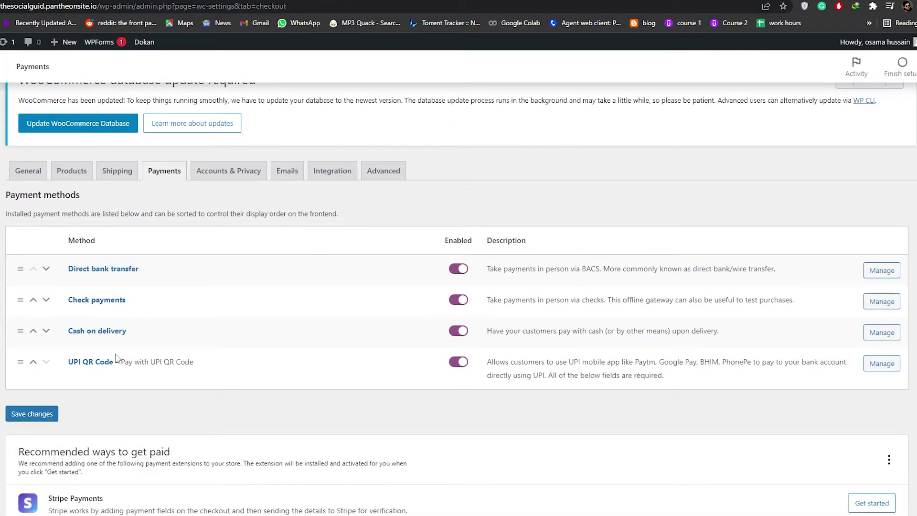
# Step: Review the Accounts & Privacy settings, including guest checkout and automatic usernames, then move to Emails
pyautogui.scroll(-2, 116, 358)
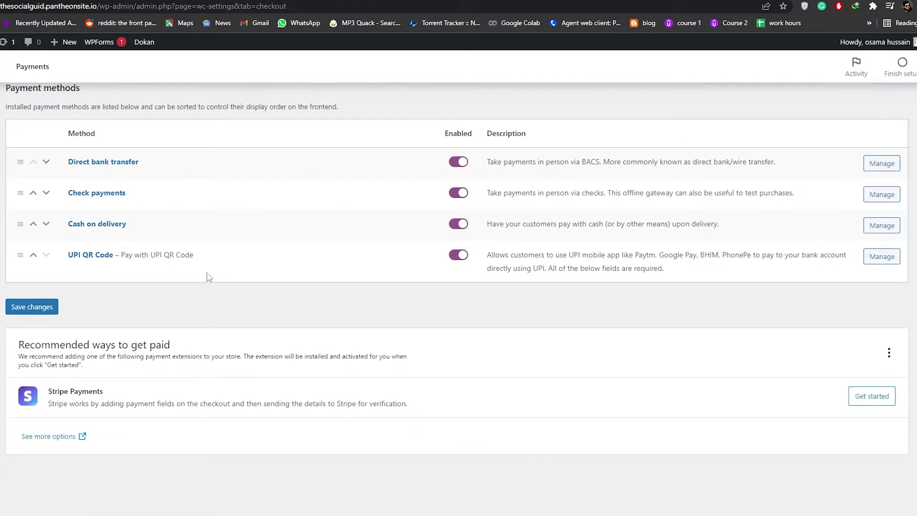
pyautogui.scroll(1, 72, 308)
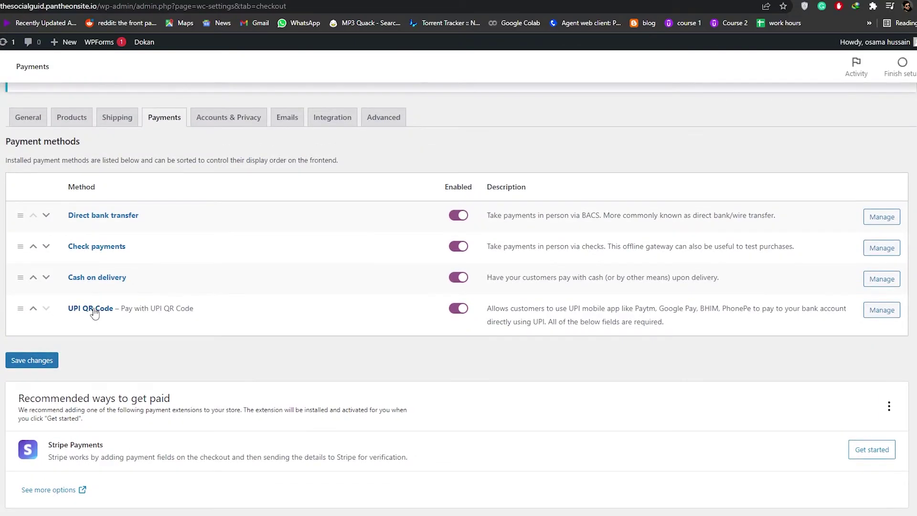
pyautogui.click(240, 126)
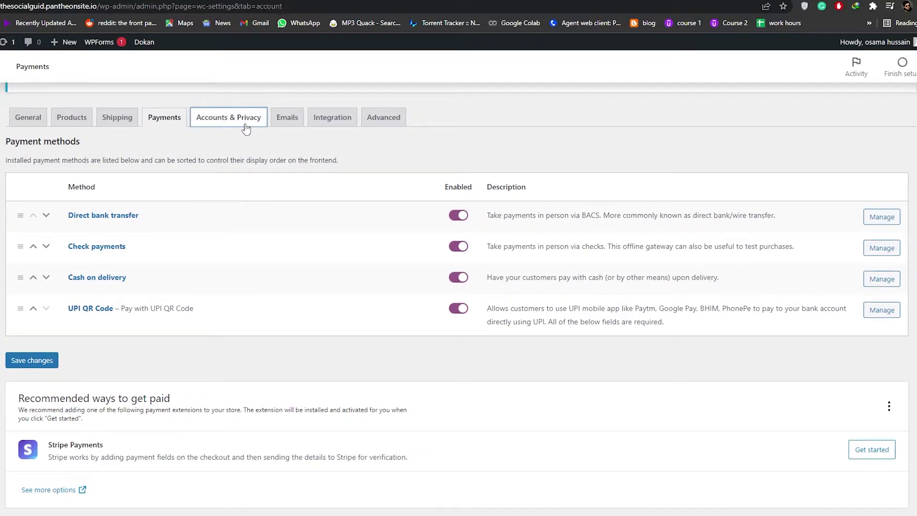
pyautogui.scroll(-4, 238, 217)
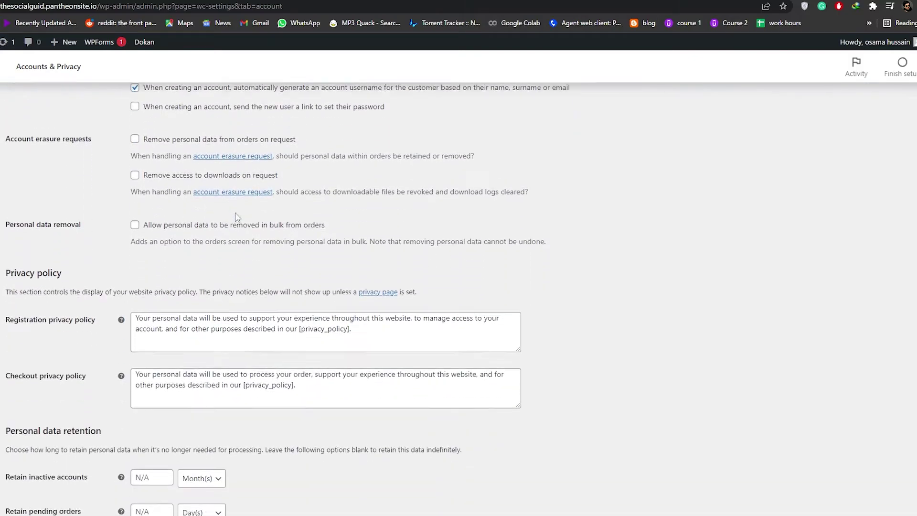
pyautogui.scroll(-5, 237, 217)
pyautogui.scroll(10, 237, 217)
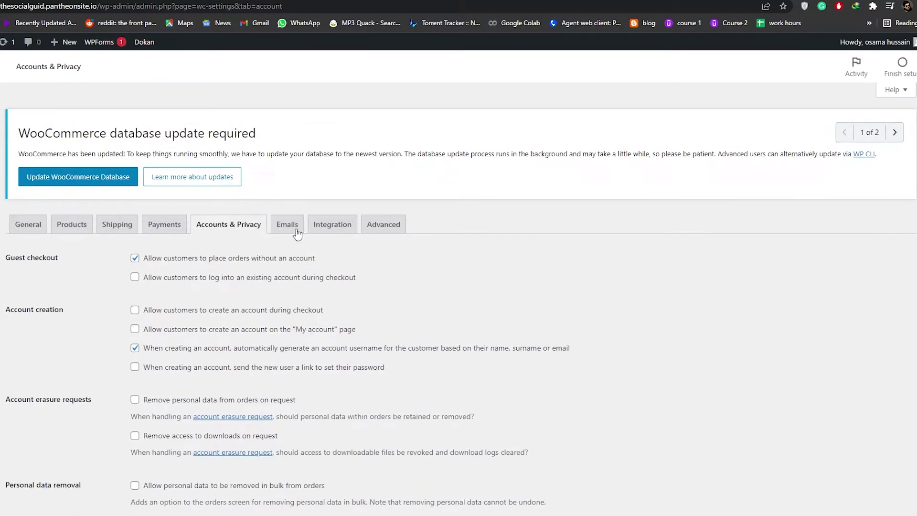
pyautogui.click(297, 233)
pyautogui.scroll(-1, 251, 329)
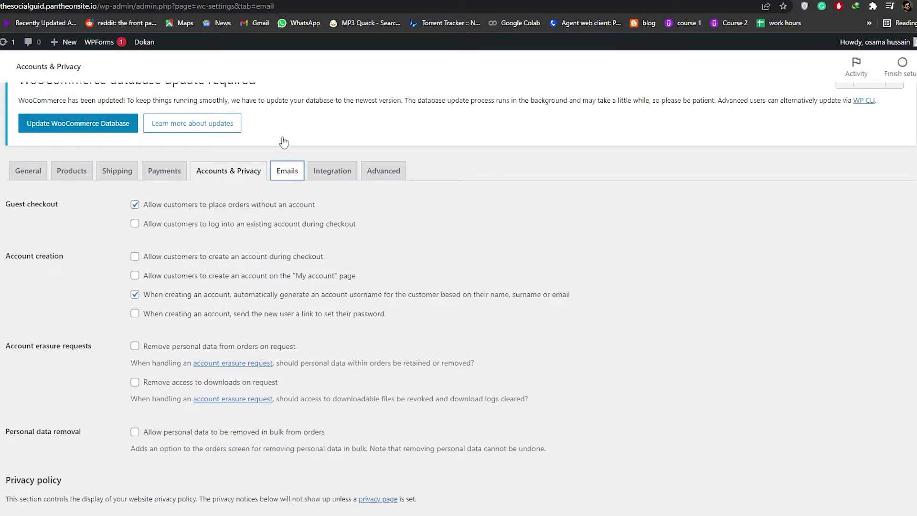
# Step: Scroll through the store and Dokan vendor email notifications to the sender name and address options and back
pyautogui.scroll(-9, 107, 239)
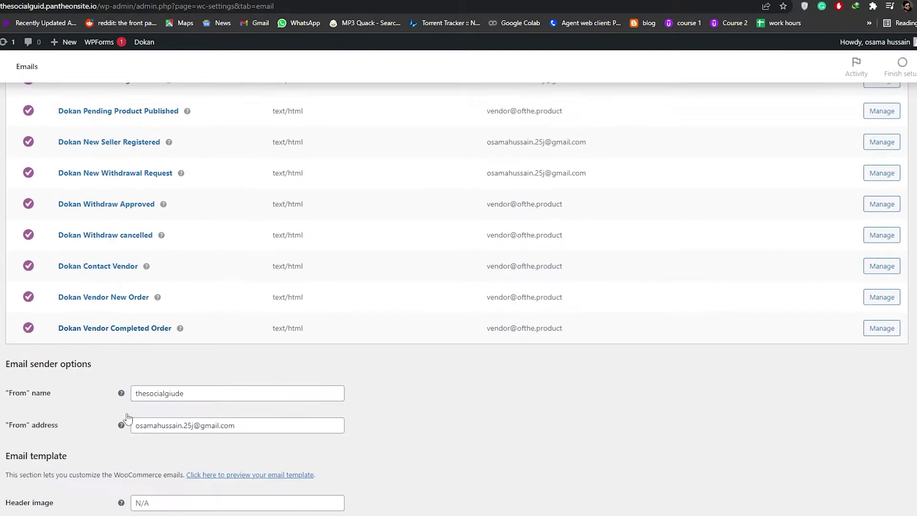
pyautogui.scroll(10, 185, 410)
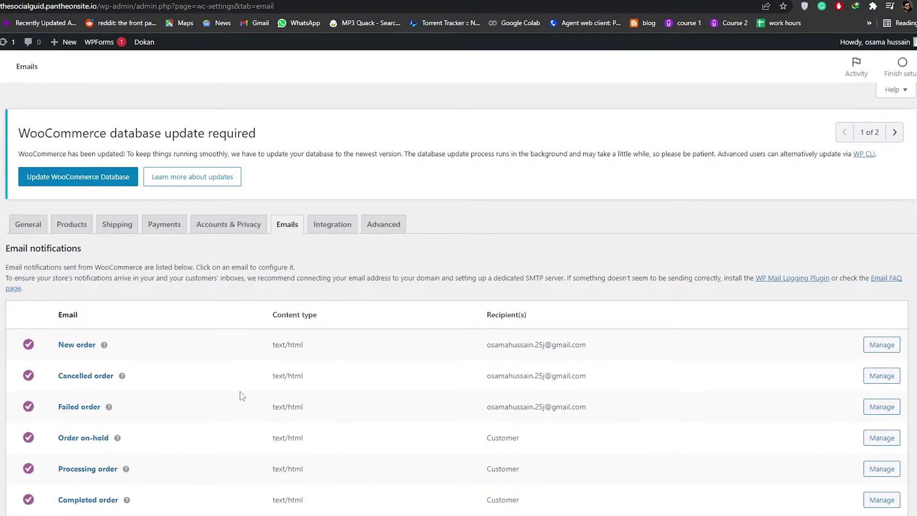
pyautogui.scroll(-2, 242, 395)
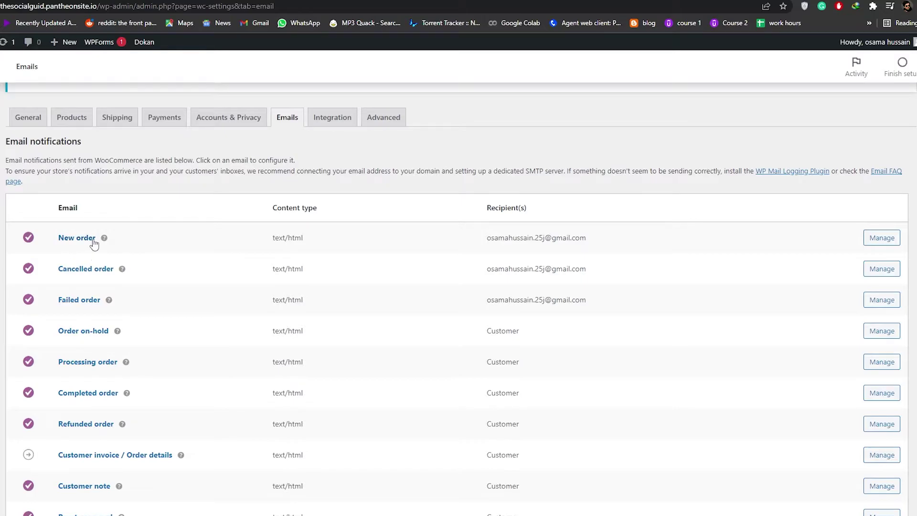
pyautogui.scroll(-1, 75, 274)
pyautogui.scroll(-3, 83, 283)
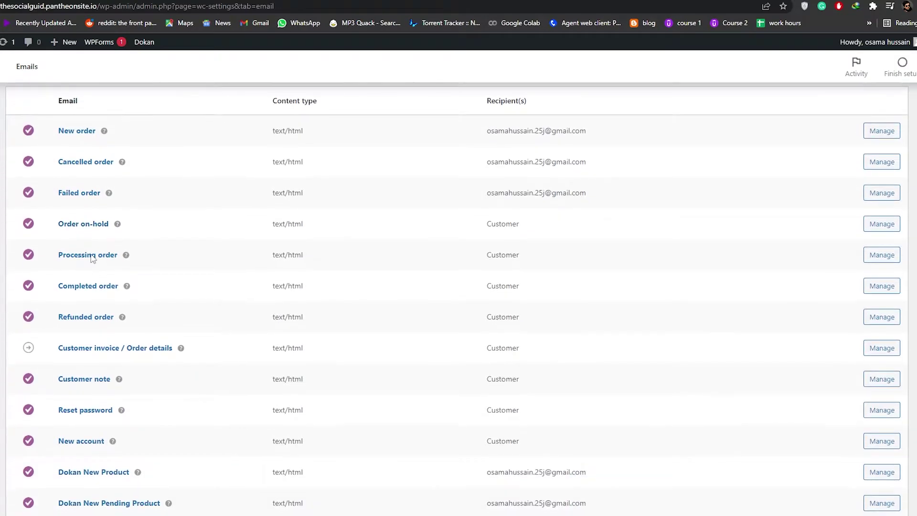
pyautogui.scroll(3, 86, 177)
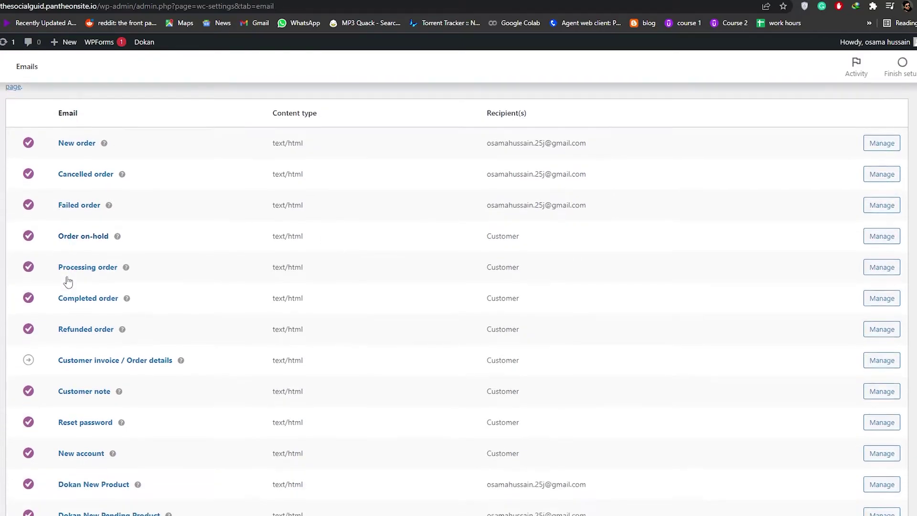
pyautogui.scroll(-2, 68, 280)
pyautogui.scroll(-1, 89, 234)
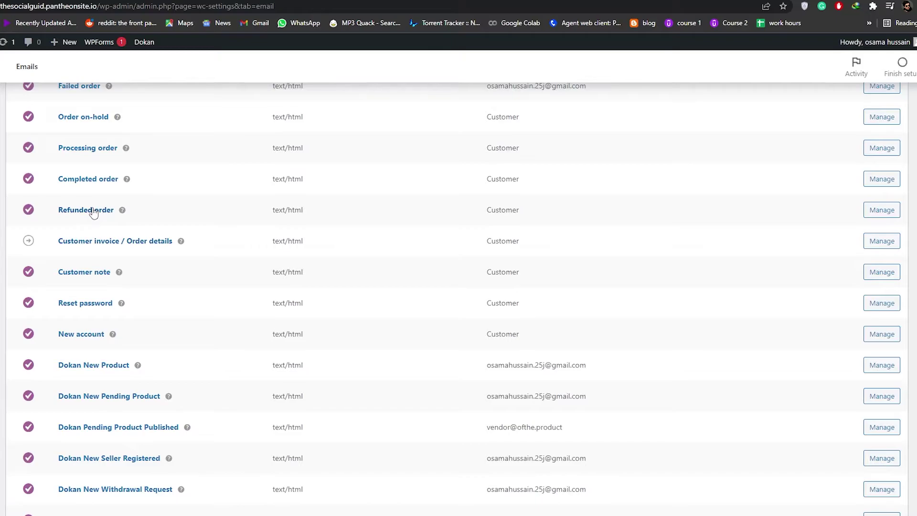
pyautogui.scroll(2, 94, 346)
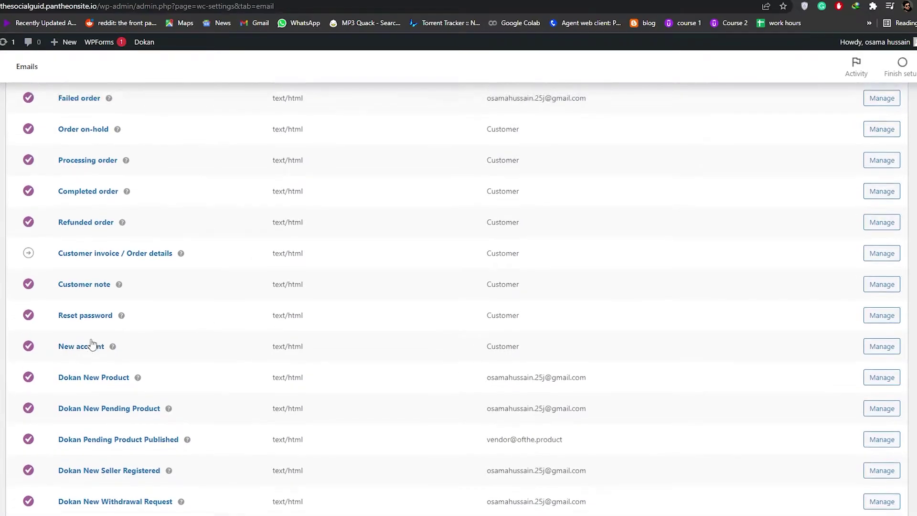
pyautogui.scroll(1, 628, 262)
pyautogui.scroll(-4, 505, 300)
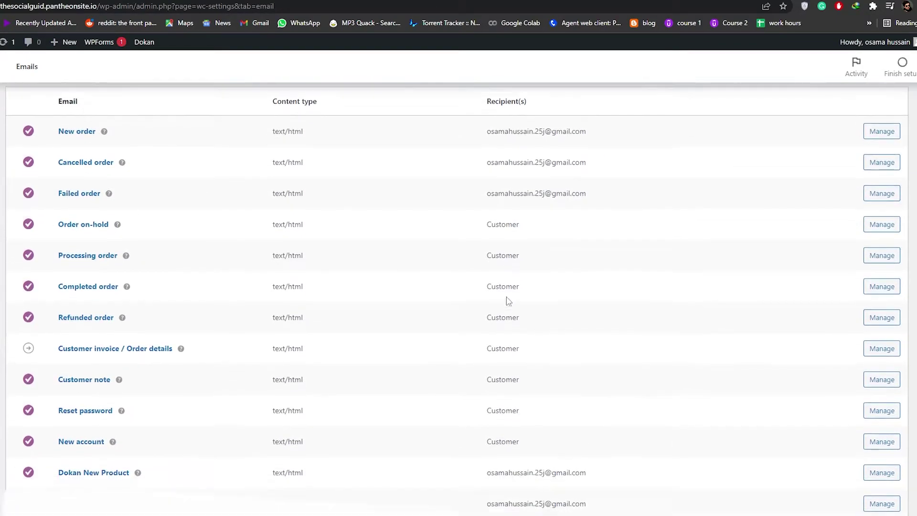
pyautogui.scroll(-1, 496, 259)
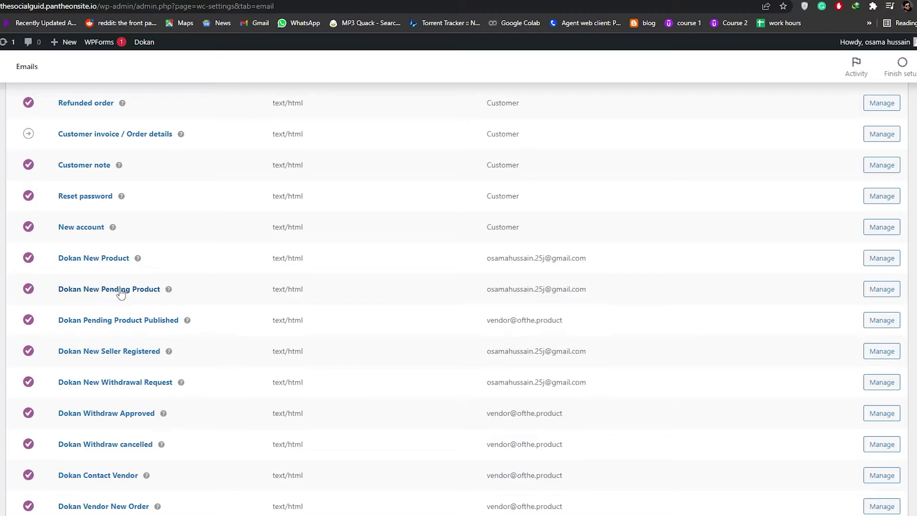
pyautogui.scroll(-1, 132, 296)
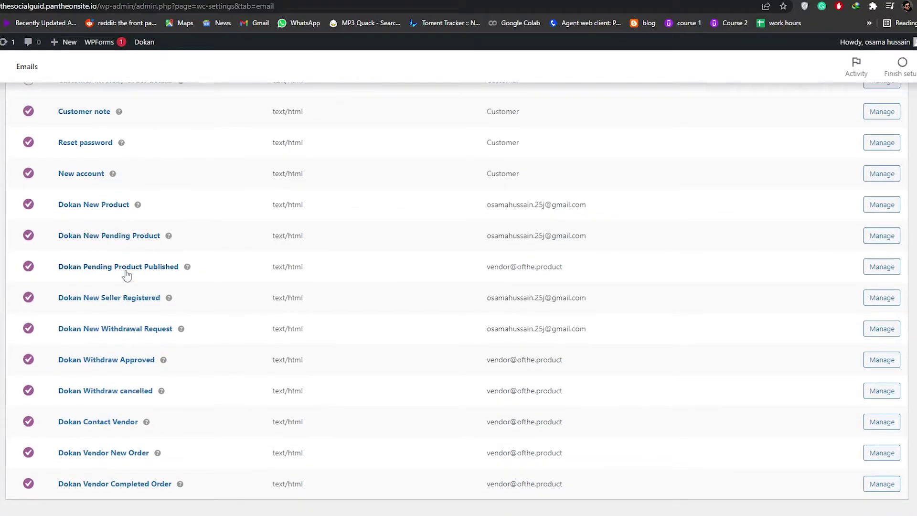
pyautogui.scroll(-2, 486, 289)
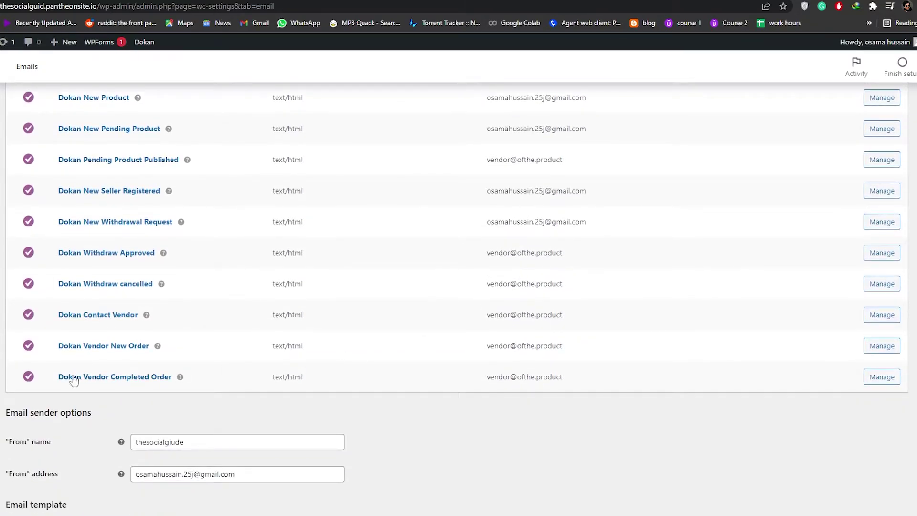
pyautogui.scroll(1, 99, 391)
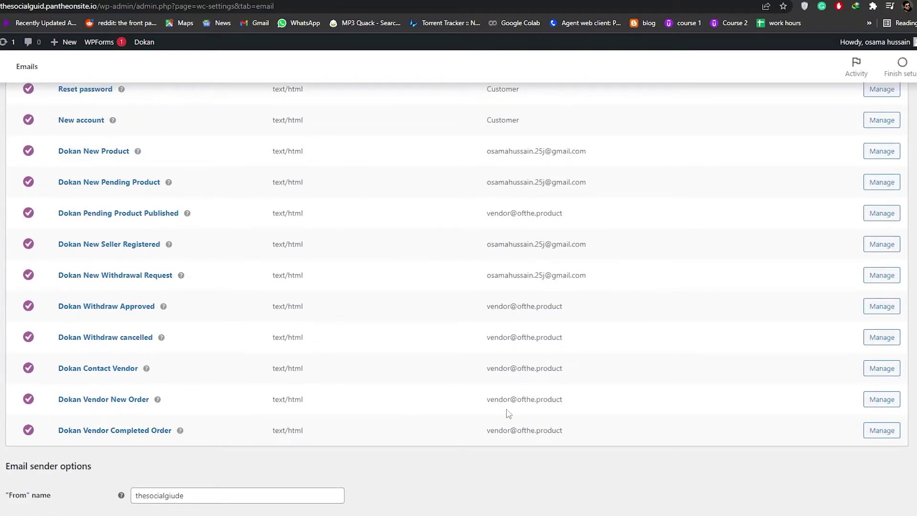
pyautogui.scroll(10, 542, 386)
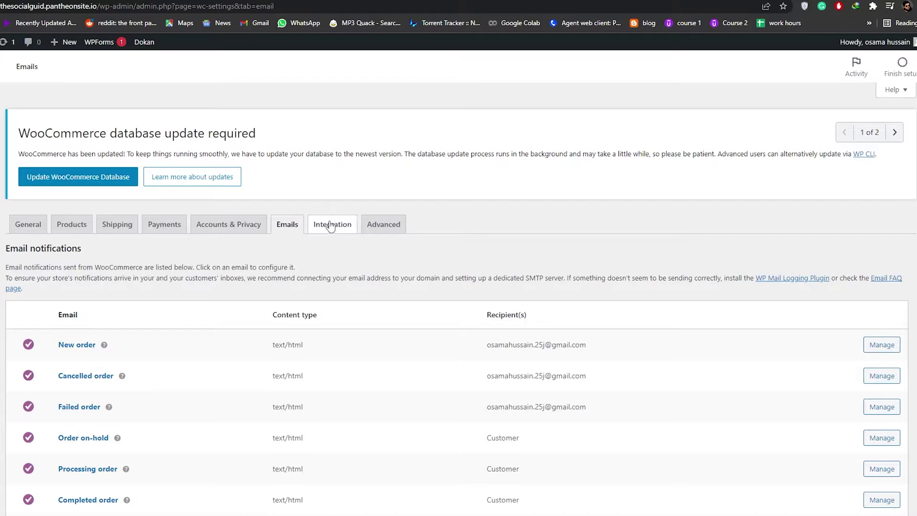
# Step: Check MaxMind Geolocation, then the Advanced page ID 2928 pages and endpoints, and return to General
pyautogui.click(331, 227)
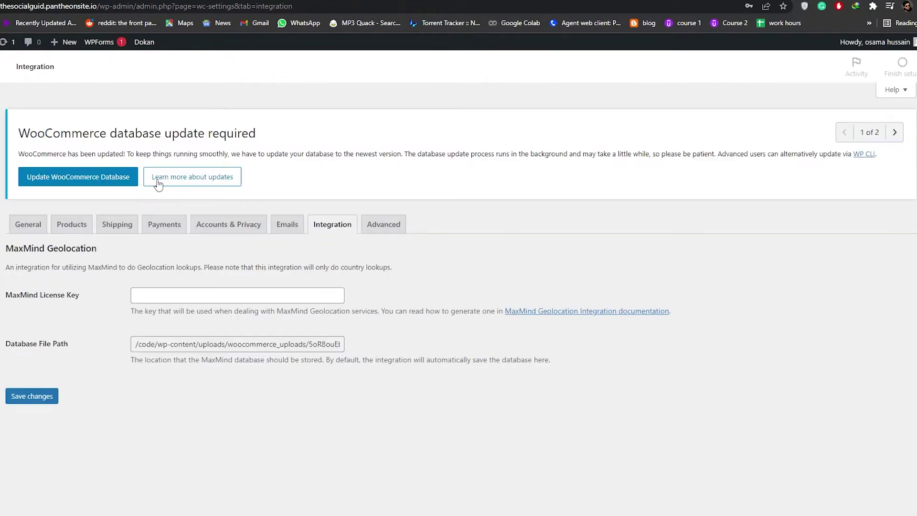
pyautogui.scroll(-2, 15, 258)
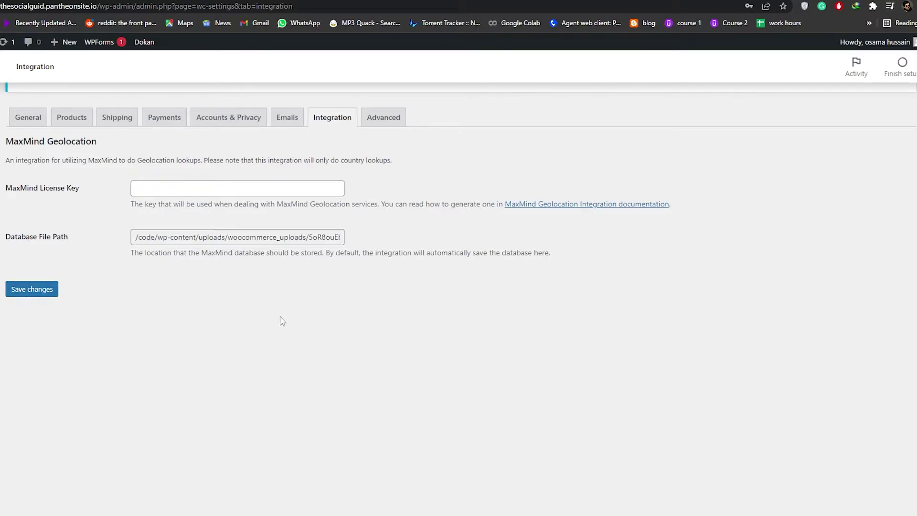
pyautogui.click(382, 231)
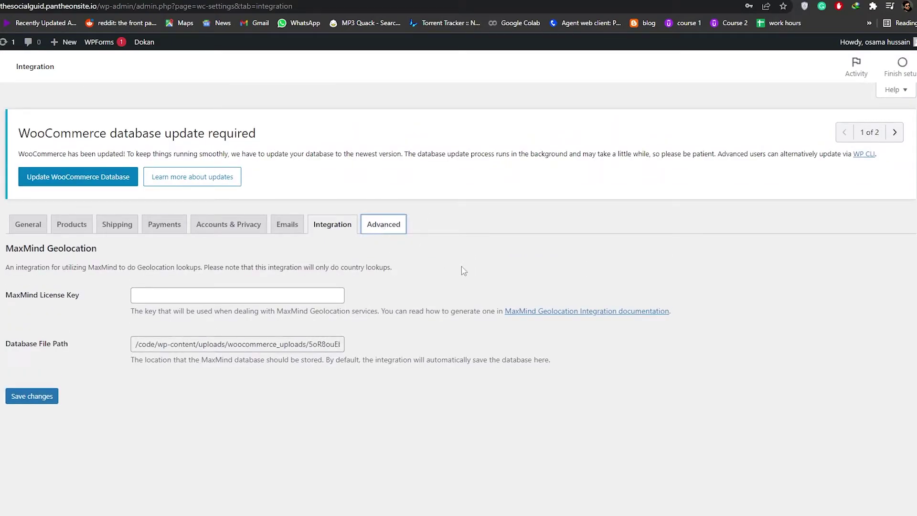
pyautogui.scroll(-3, 373, 241)
pyautogui.scroll(-7, 373, 237)
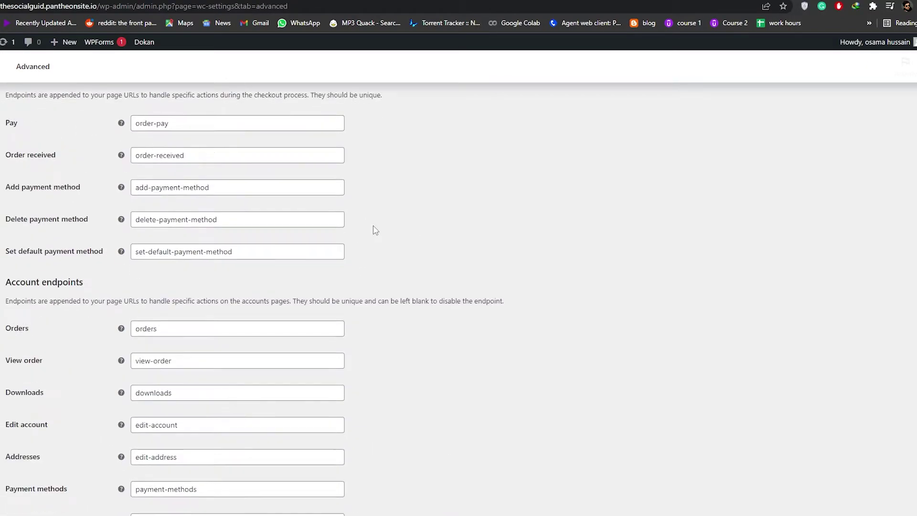
pyautogui.scroll(10, 370, 235)
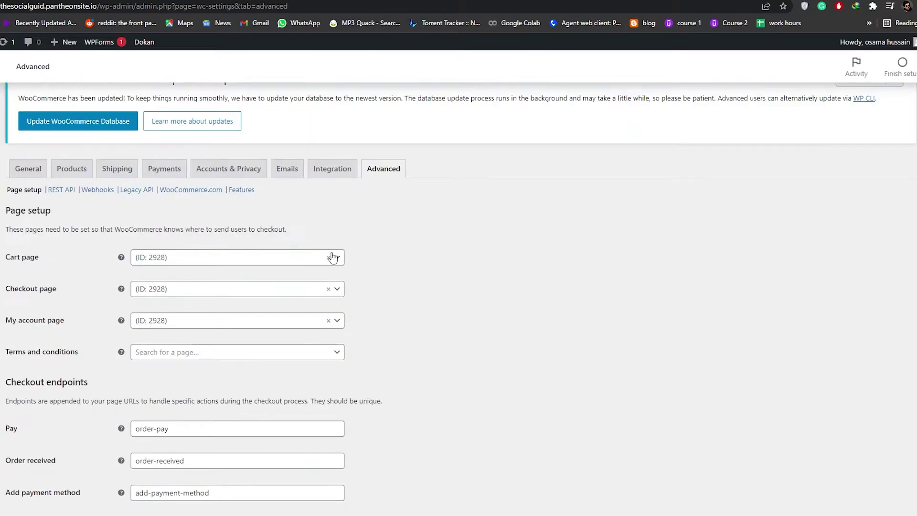
pyautogui.click(30, 227)
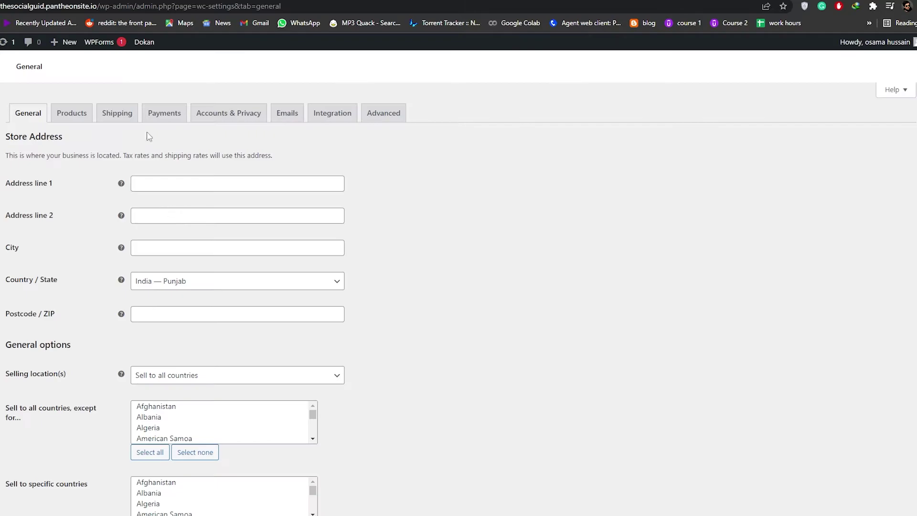
# Step: Open the enabled UPI QR Code gateway, titled 'Pay with UPI QR Code', from the Payments list
pyautogui.click(163, 114)
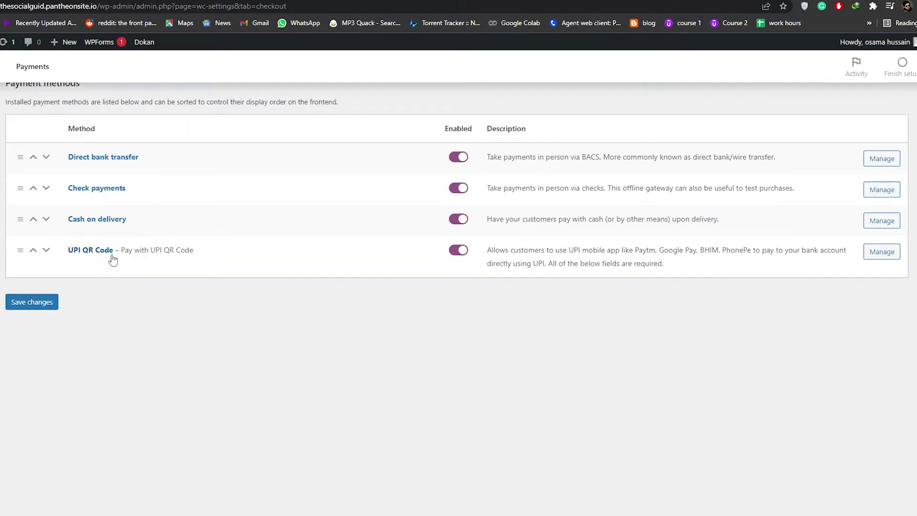
pyautogui.scroll(-2, 759, 349)
pyautogui.scroll(-1, 759, 348)
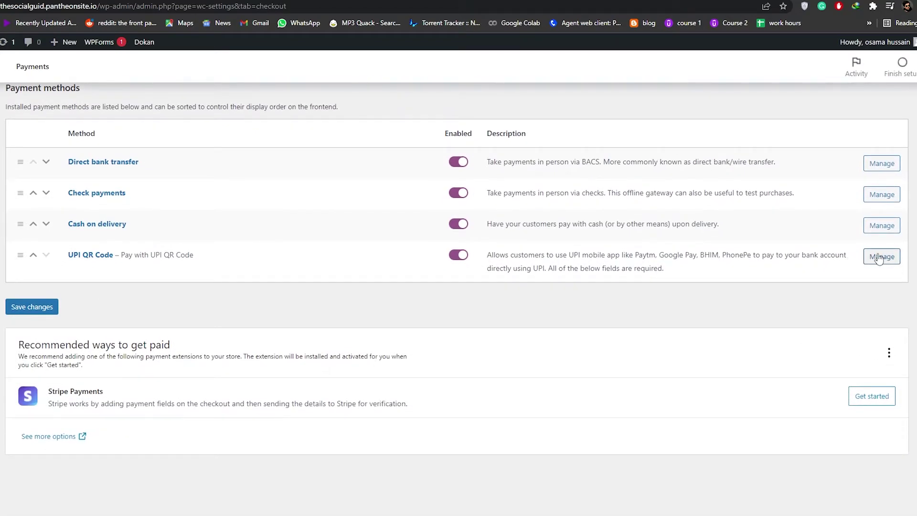
pyautogui.click(882, 257)
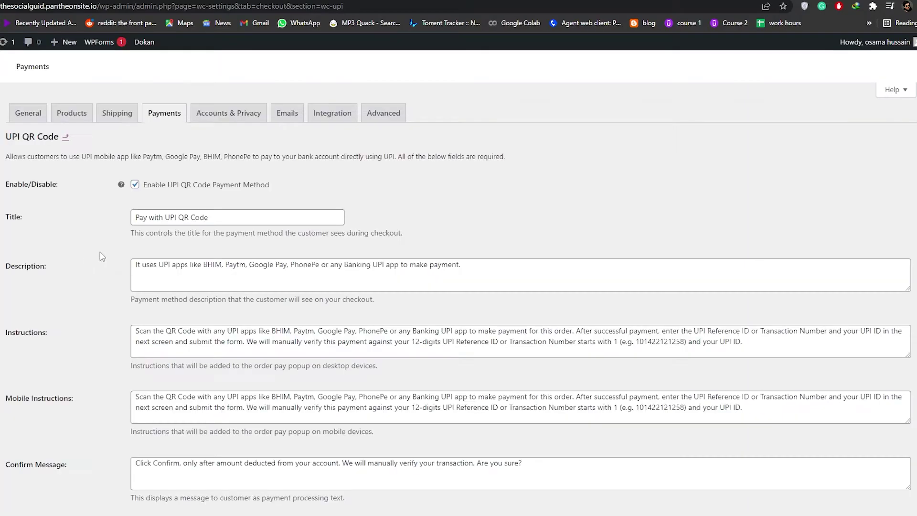
pyautogui.scroll(-10, 103, 256)
pyautogui.scroll(9, 104, 257)
pyautogui.scroll(3, 103, 256)
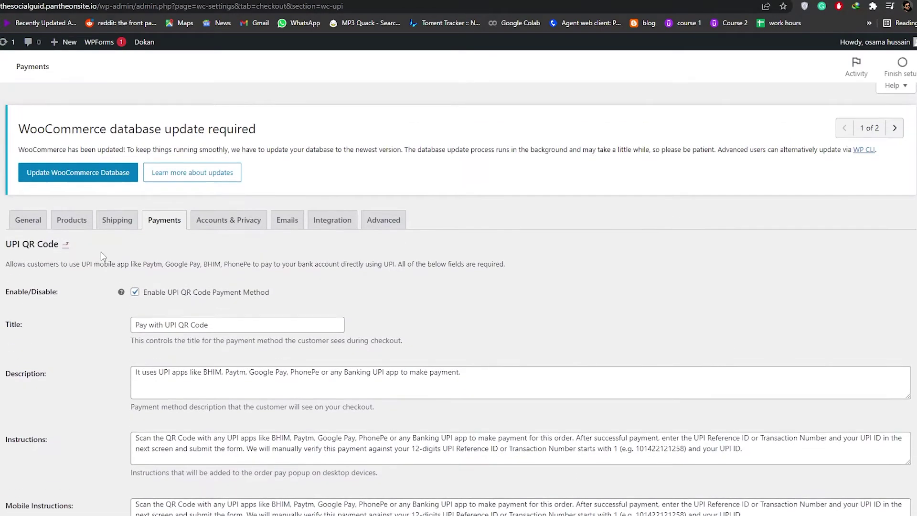
pyautogui.scroll(-1, 103, 256)
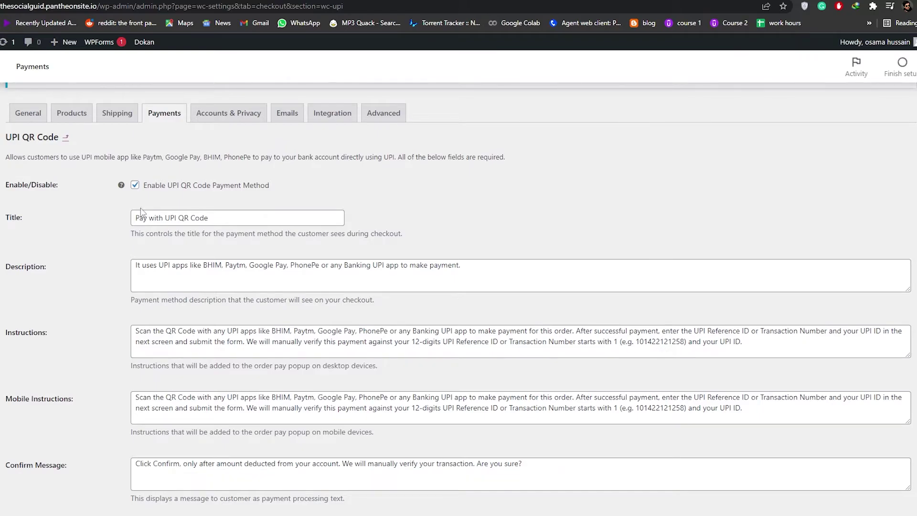
# Step: Highlight passages of the title, description and instructions texts to check them for grammar issues
pyautogui.moveTo(144, 218); pyautogui.dragTo(220, 219)
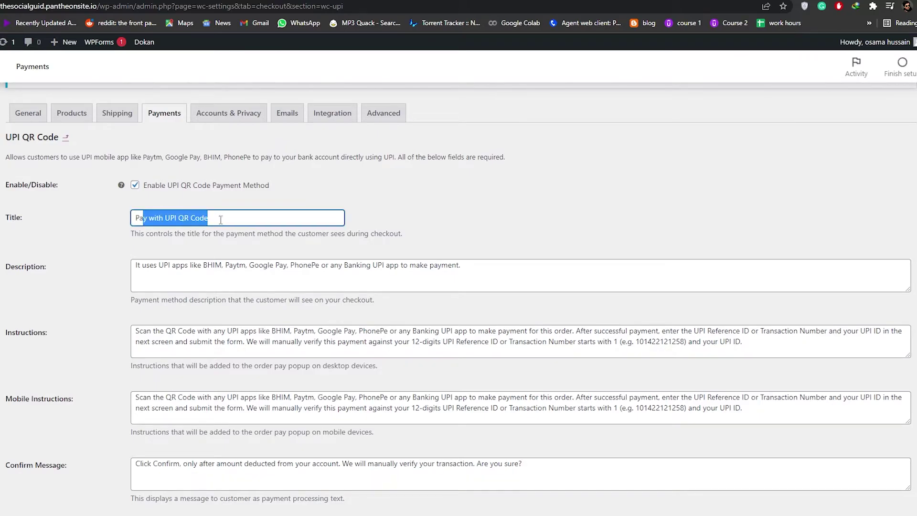
pyautogui.scroll(-2, 167, 258)
pyautogui.moveTo(135, 158); pyautogui.dragTo(307, 158)
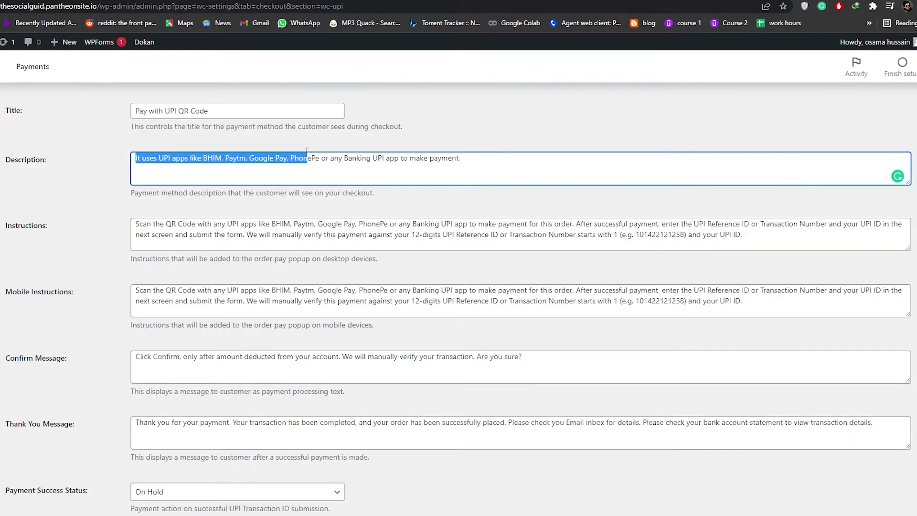
pyautogui.moveTo(136, 223); pyautogui.dragTo(244, 227)
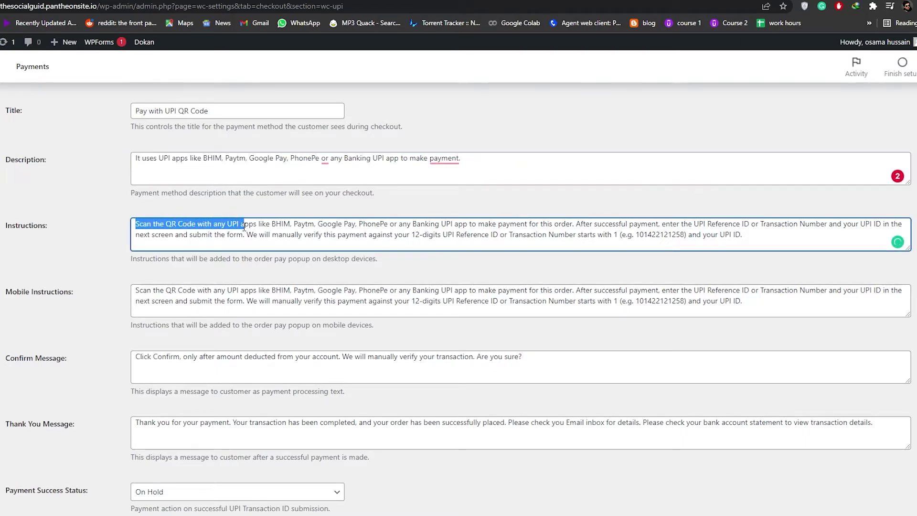
pyautogui.moveTo(151, 299); pyautogui.dragTo(258, 300)
pyautogui.scroll(-2, 256, 298)
pyautogui.moveTo(182, 250); pyautogui.dragTo(252, 250)
pyautogui.moveTo(196, 317); pyautogui.dragTo(277, 317)
pyautogui.scroll(-2, 270, 319)
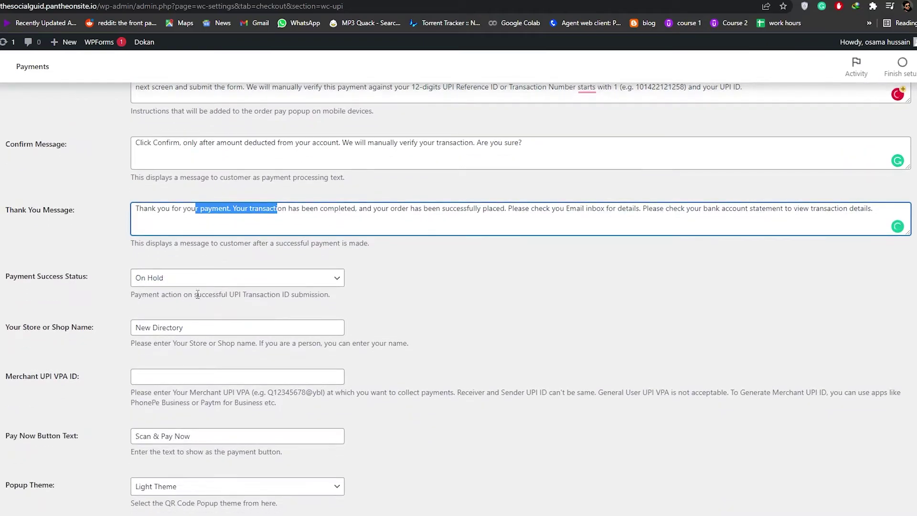
# Step: Fix the confirm message: add 'the' before amount, lowercase 'email', and say 'the amount is deducted'
pyautogui.moveTo(229, 143)
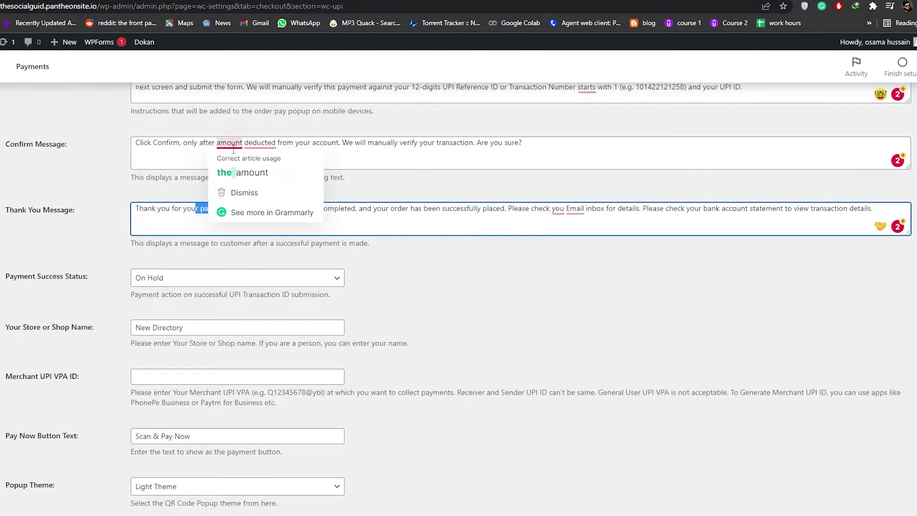
pyautogui.click(224, 176)
pyautogui.moveTo(579, 211)
pyautogui.click(579, 235)
pyautogui.scroll(3, 249, 275)
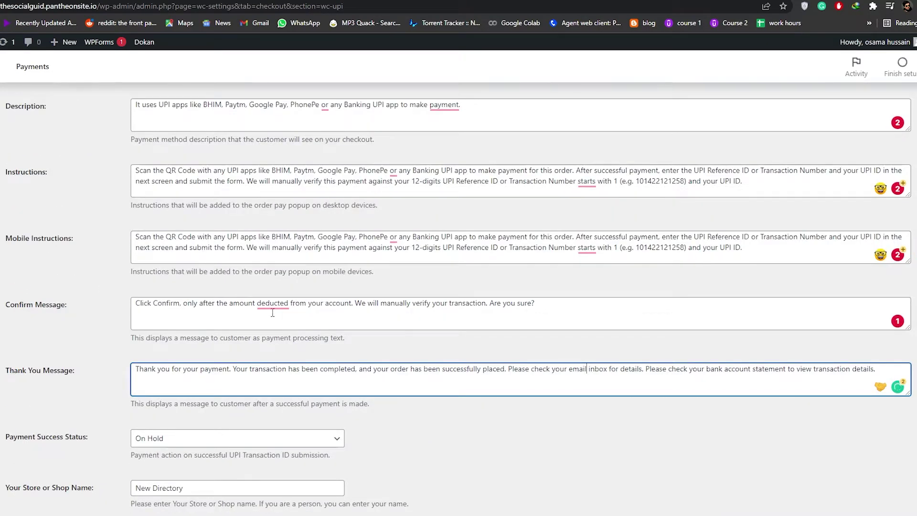
pyautogui.moveTo(272, 312)
pyautogui.click(289, 334)
pyautogui.scroll(2, 294, 306)
# Step: Change 'payment' to 'payments', add commas after PhonePe, and change 'starts' to 'starting' in both instructions
pyautogui.moveTo(439, 210)
pyautogui.click(458, 242)
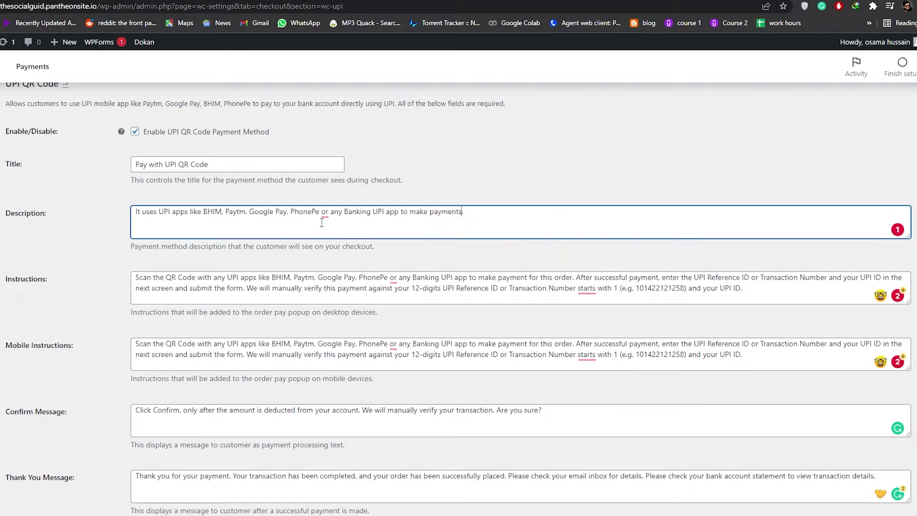
pyautogui.click(334, 242)
pyautogui.click(616, 316)
pyautogui.moveTo(586, 354)
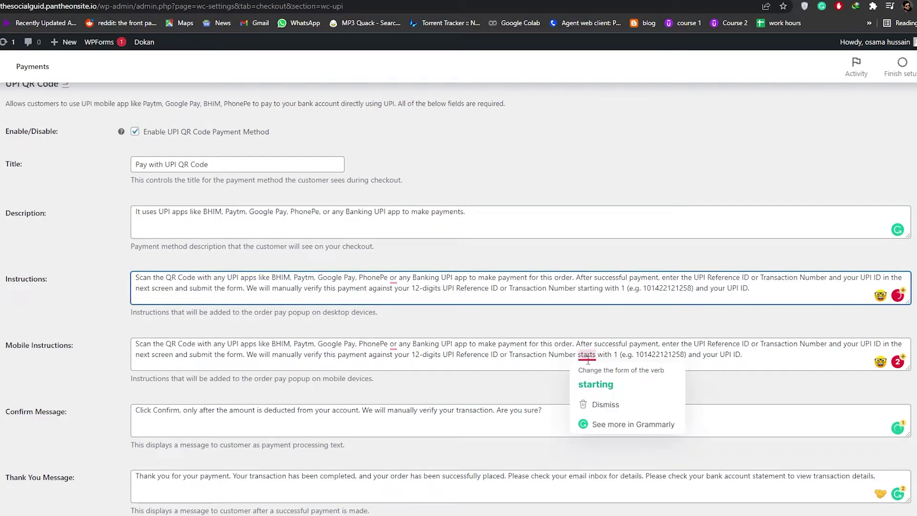
pyautogui.click(600, 384)
pyautogui.click(405, 312)
pyautogui.scroll(-3, 406, 312)
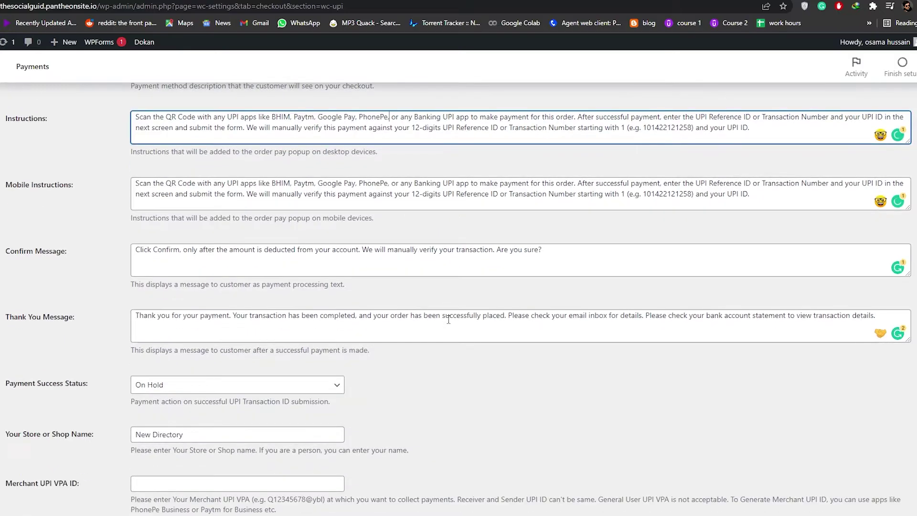
pyautogui.scroll(3, 449, 320)
pyautogui.scroll(-8, 448, 320)
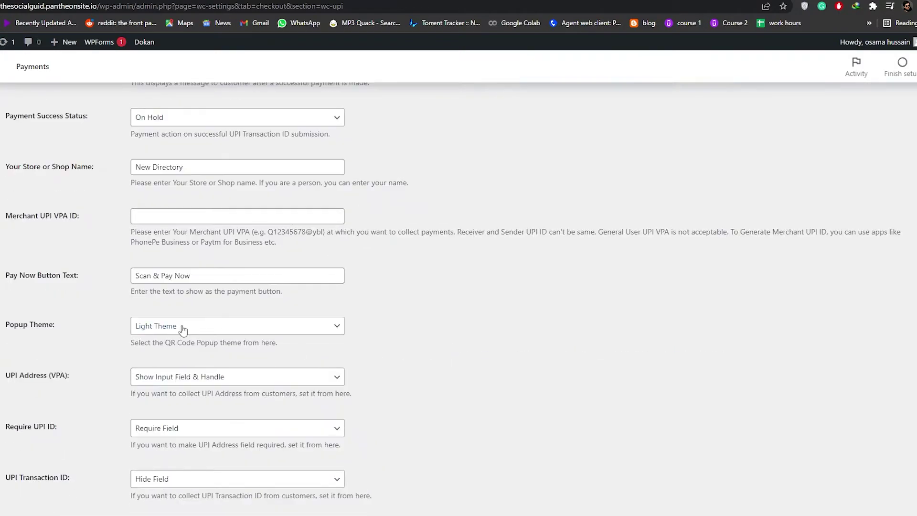
pyautogui.scroll(2, 86, 268)
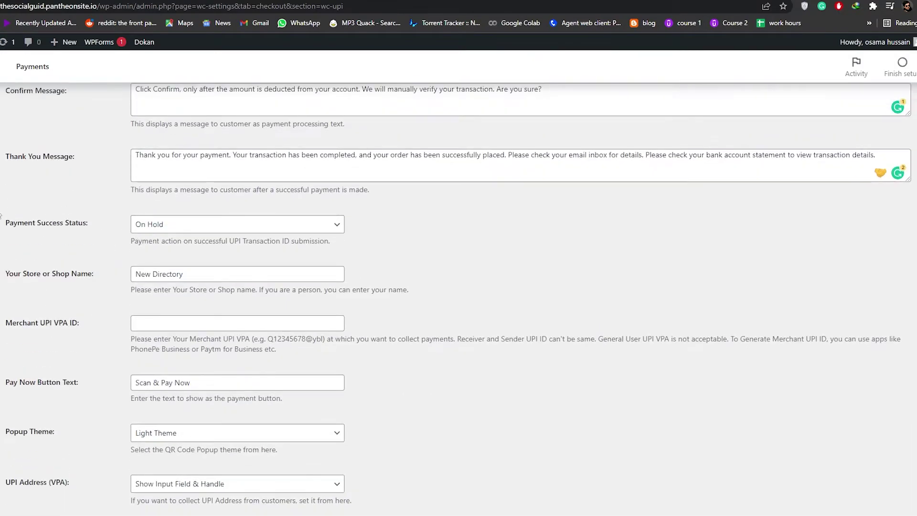
# Step: Keep Payment Success Status at On Hold and save the UPI QR Code gateway settings
pyautogui.click(134, 225)
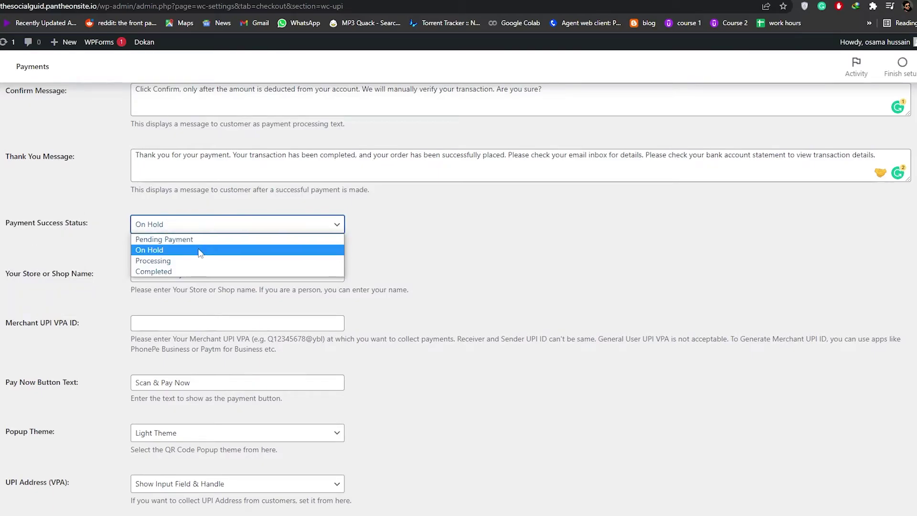
pyautogui.click(79, 233)
pyautogui.scroll(-2, 96, 263)
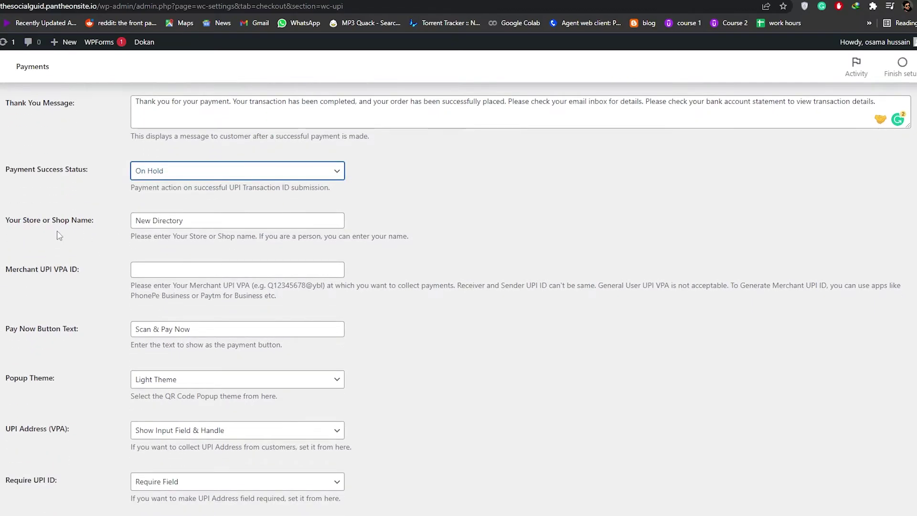
pyautogui.scroll(-1, 185, 180)
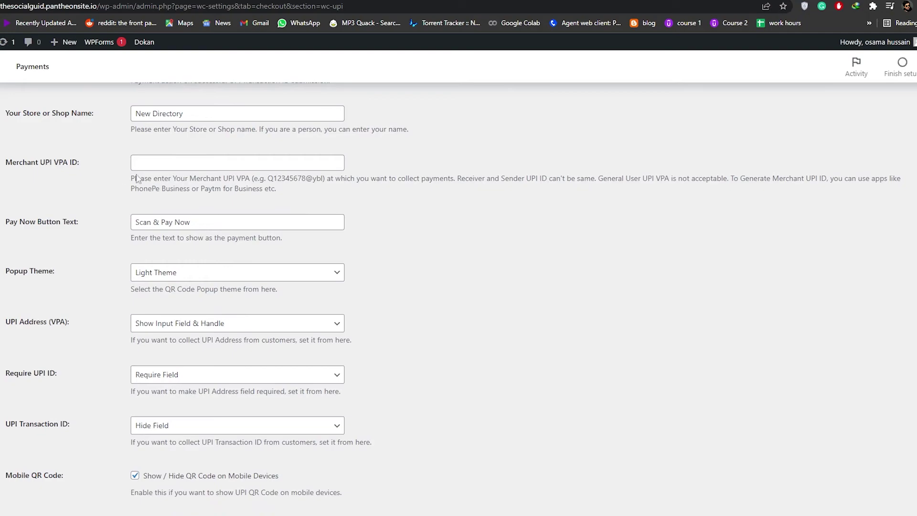
pyautogui.scroll(-1, 153, 180)
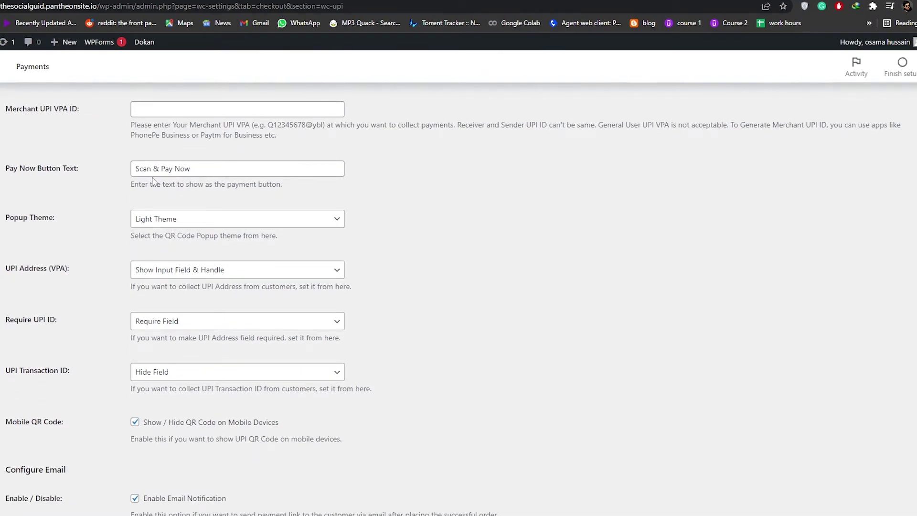
pyautogui.scroll(-1, 153, 182)
pyautogui.scroll(-5, 144, 191)
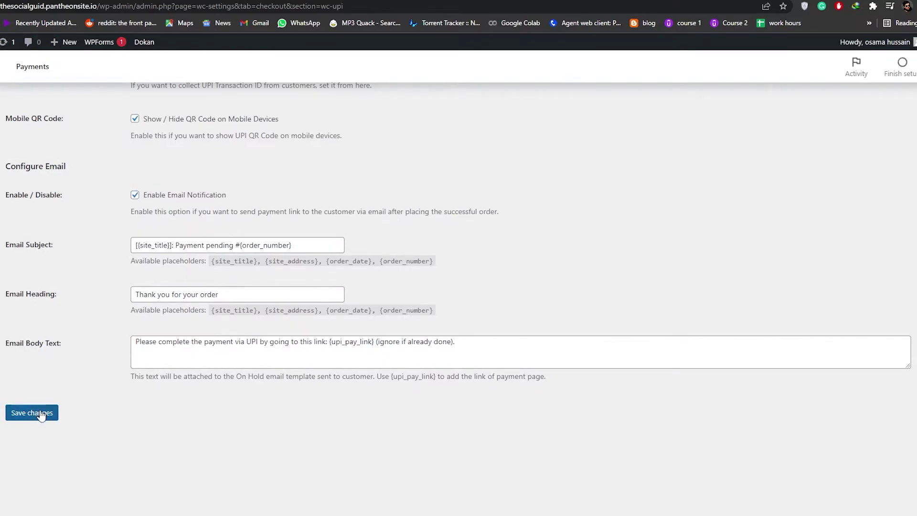
pyautogui.click(41, 414)
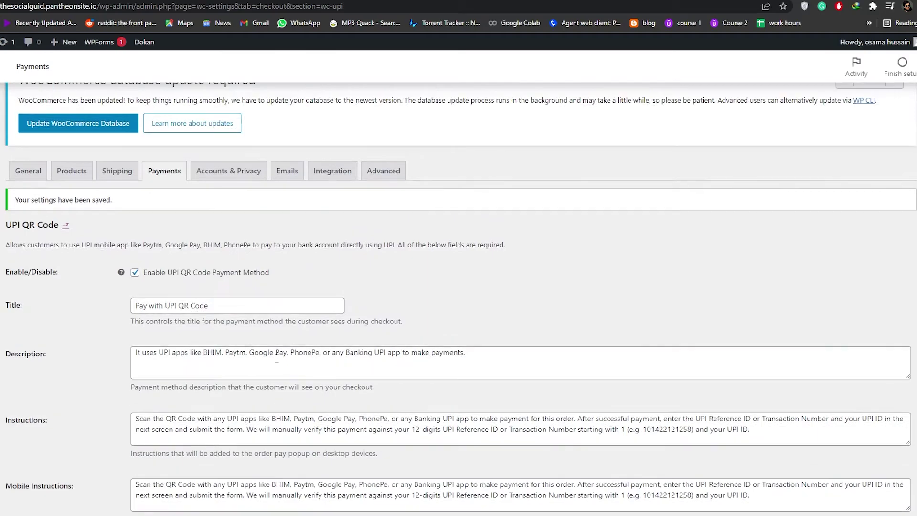
pyautogui.scroll(-8, 276, 358)
pyautogui.scroll(10, 276, 358)
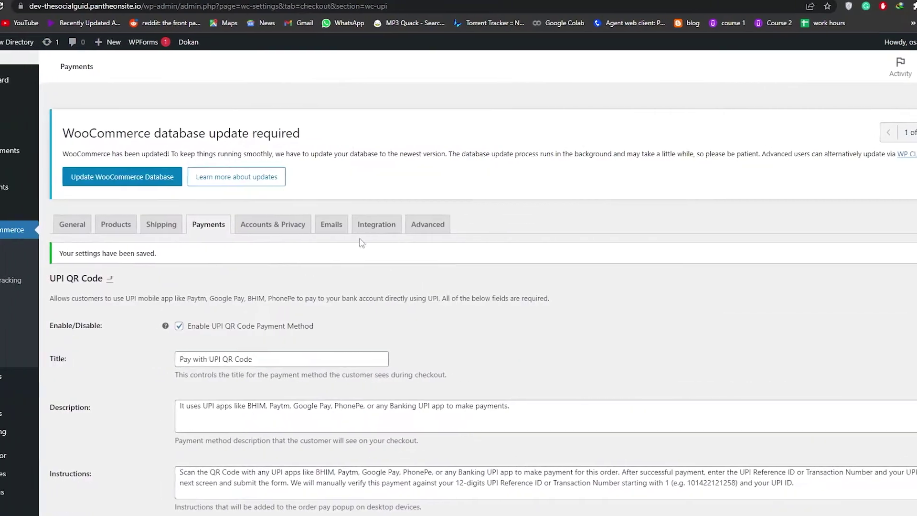
# Step: Go to Plugins > Add New from the admin sidebar to see the featured plugins
pyautogui.moveTo(42, 472)
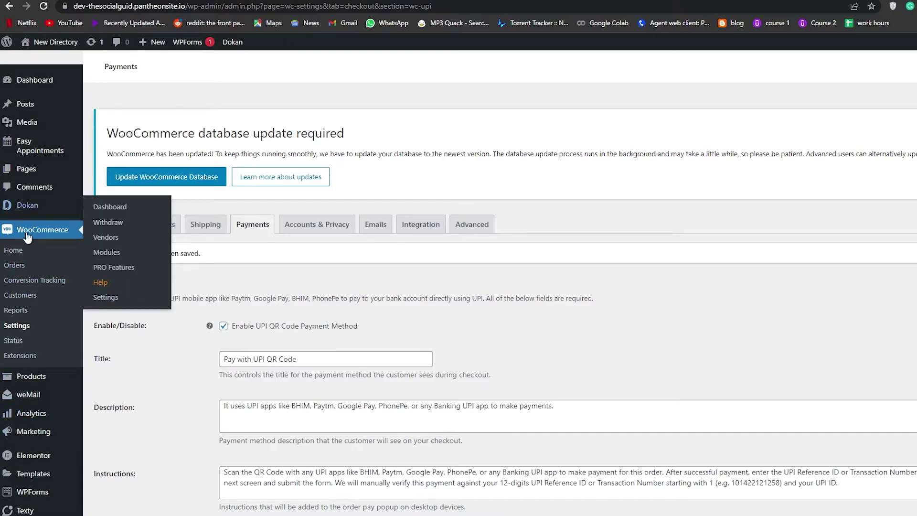
pyautogui.scroll(-3, 28, 236)
pyautogui.moveTo(26, 446)
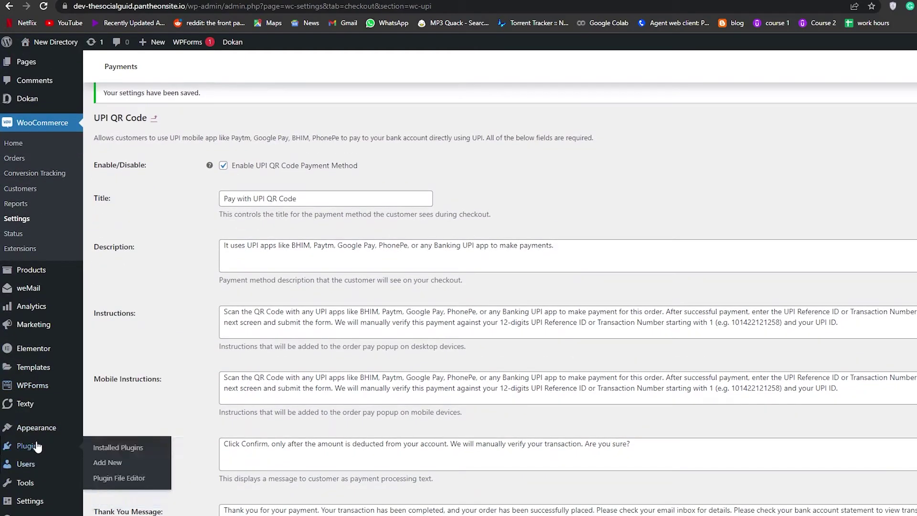
pyautogui.click(95, 466)
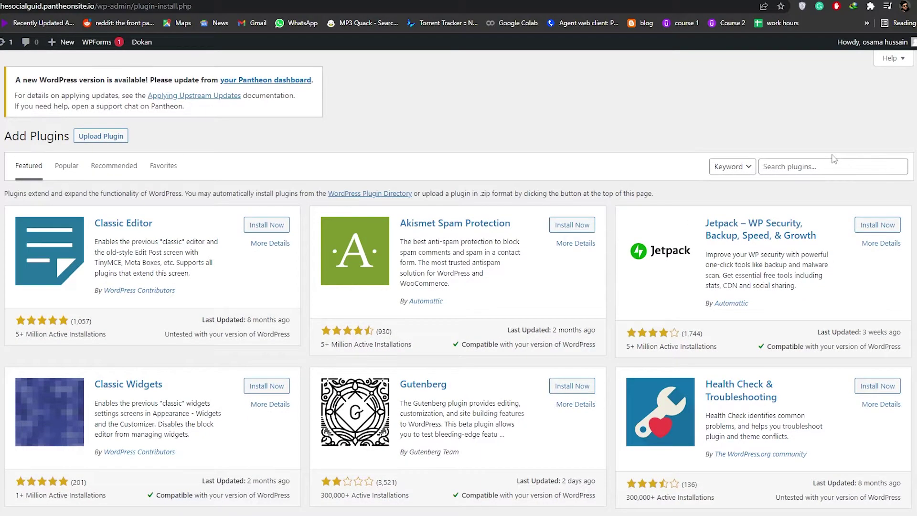
# Step: Search the plugin directory for 'payments' and browse the 1,036 results
pyautogui.click(812, 166)
pyautogui.write('payments')
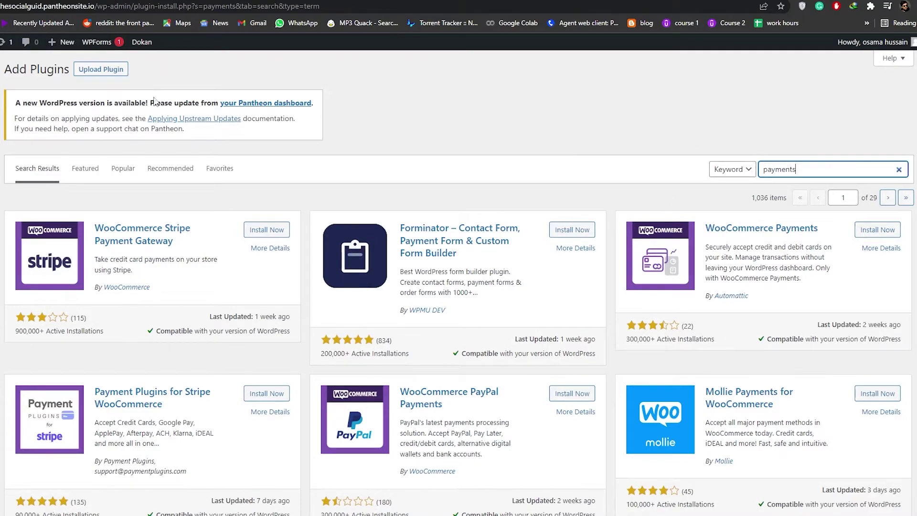
pyautogui.scroll(-2, 492, 244)
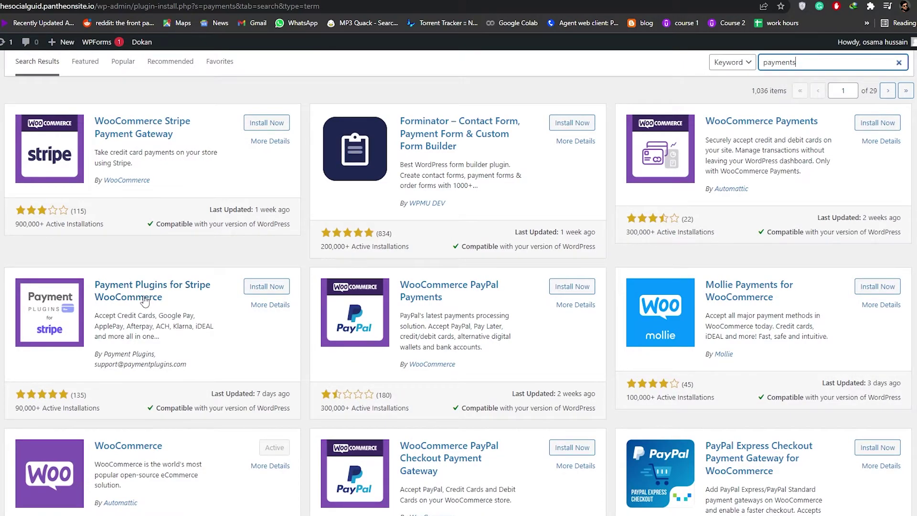
pyautogui.scroll(-1, 141, 300)
pyautogui.scroll(-5, 716, 382)
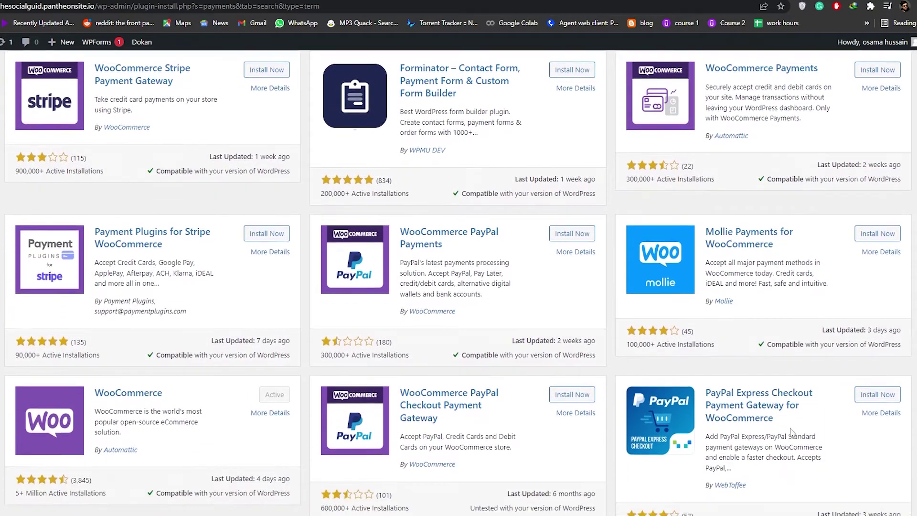
pyautogui.scroll(-2, 533, 336)
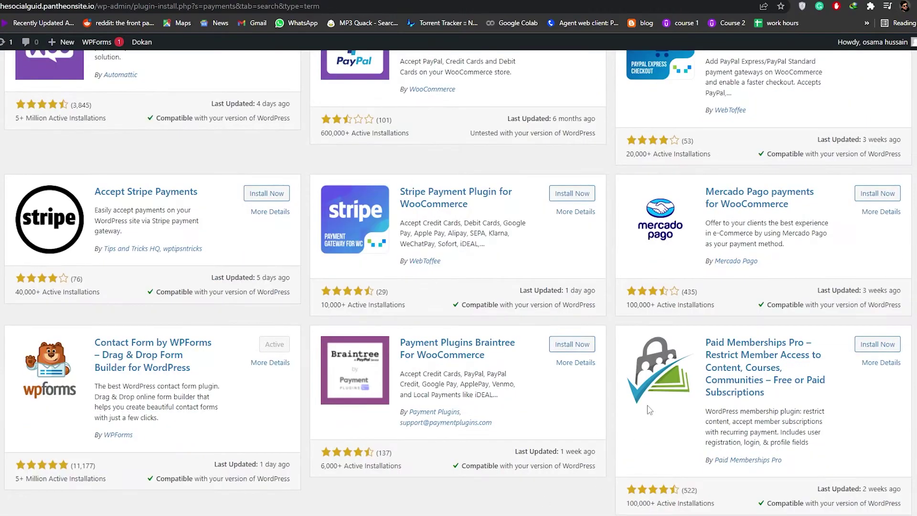
pyautogui.scroll(10, 444, 478)
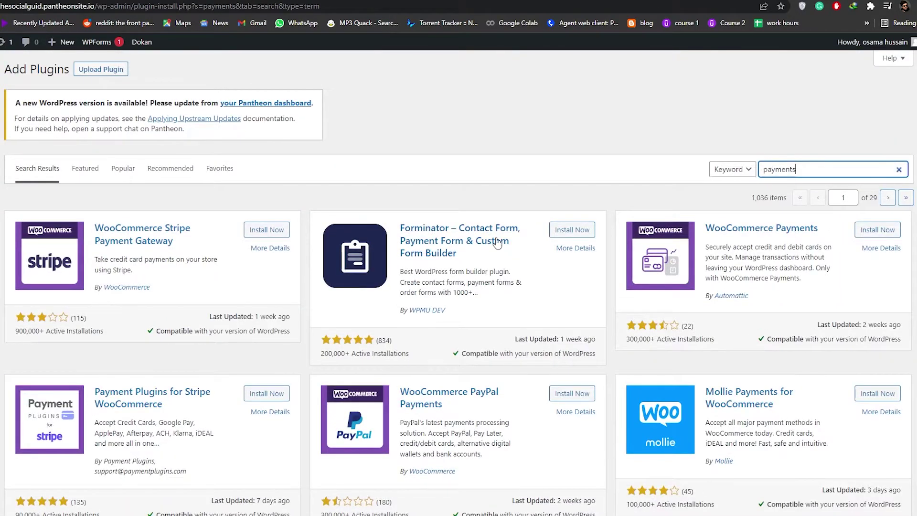
# Step: Install and activate Forminator, then locate it in the Plugins list of 16 plugins
pyautogui.click(353, 306)
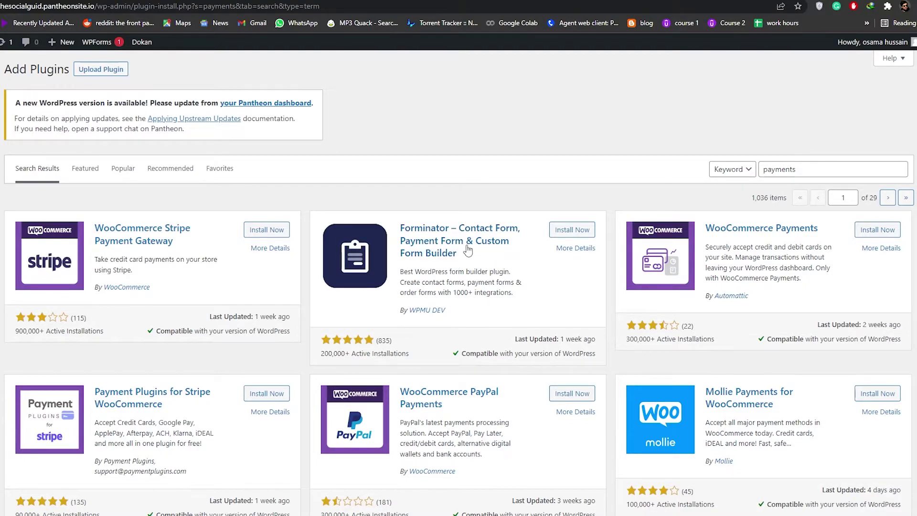
pyautogui.click(571, 231)
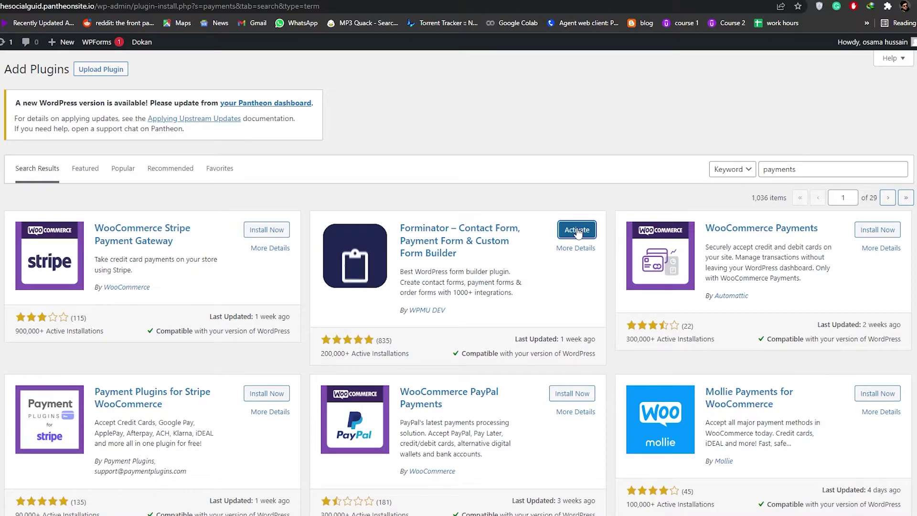
pyautogui.click(577, 230)
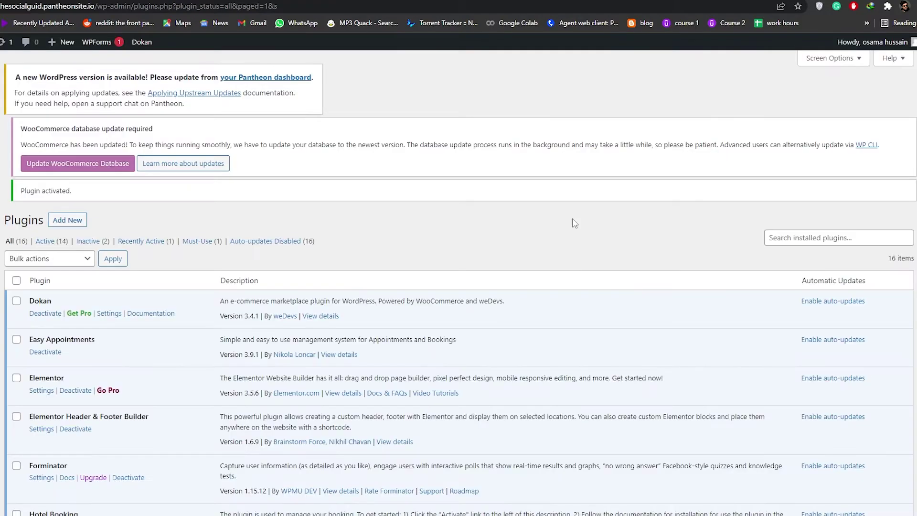
pyautogui.scroll(-3, 79, 248)
pyautogui.scroll(-7, 79, 271)
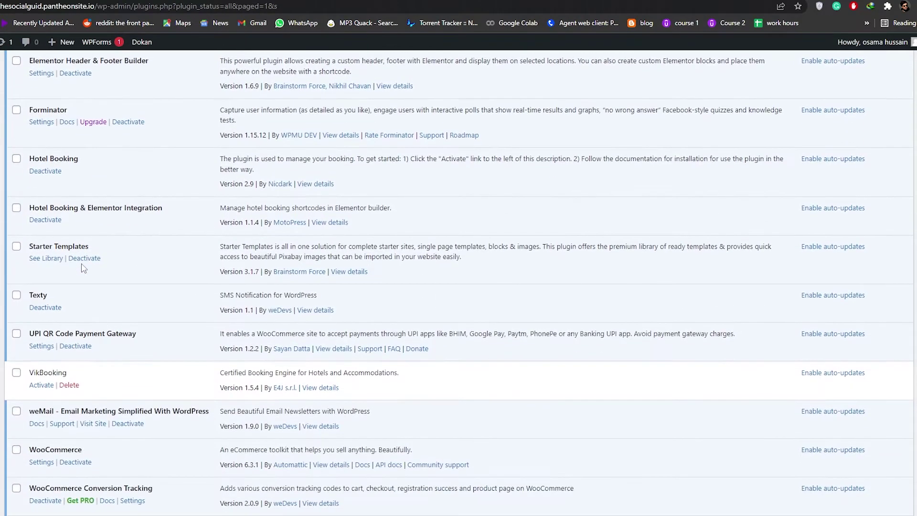
pyautogui.scroll(8, 83, 268)
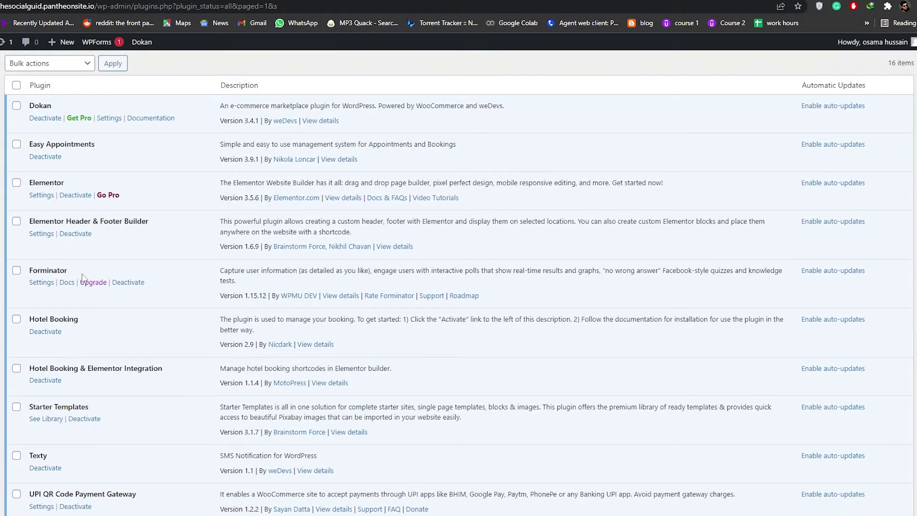
pyautogui.click(42, 283)
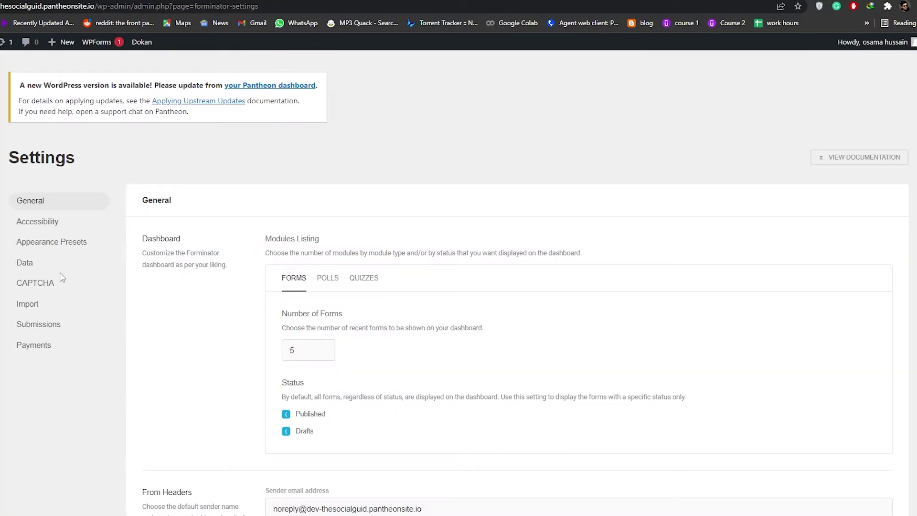
pyautogui.scroll(-3, 309, 269)
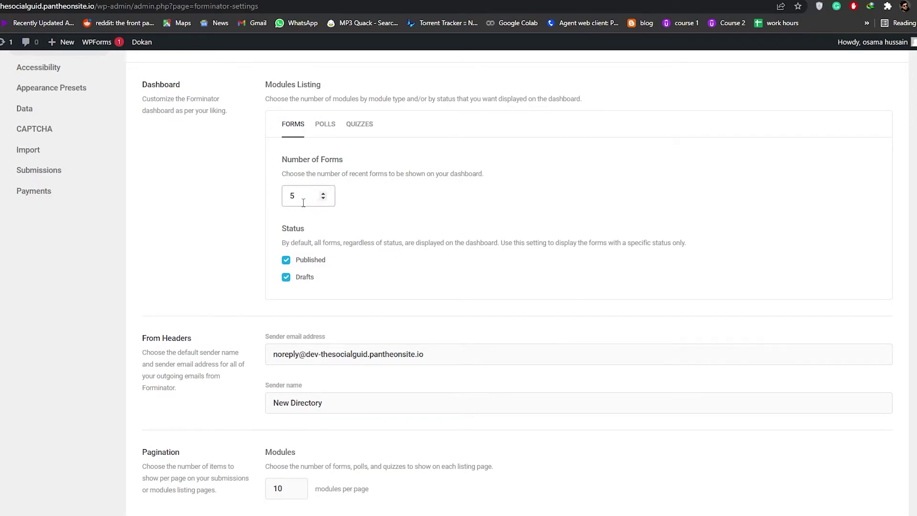
pyautogui.scroll(-1, 304, 207)
pyautogui.scroll(-1, 313, 191)
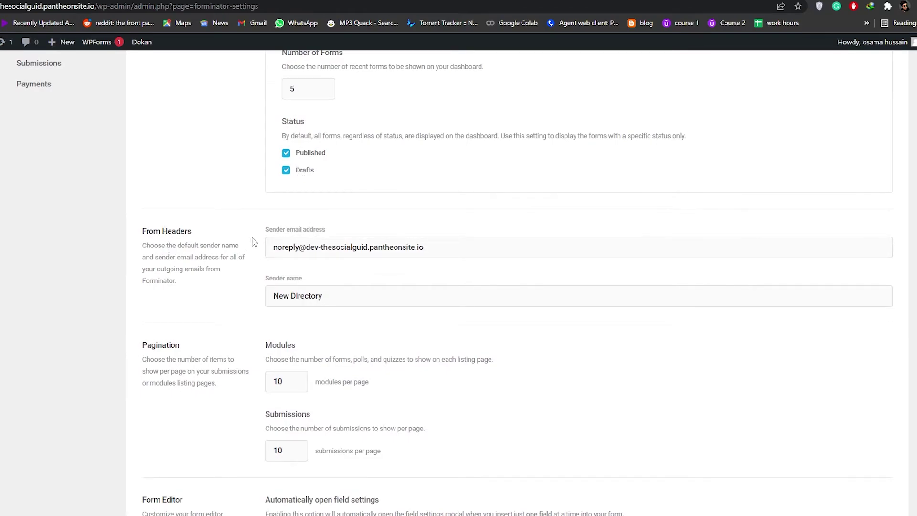
pyautogui.moveTo(266, 235); pyautogui.dragTo(325, 238)
pyautogui.click(280, 249)
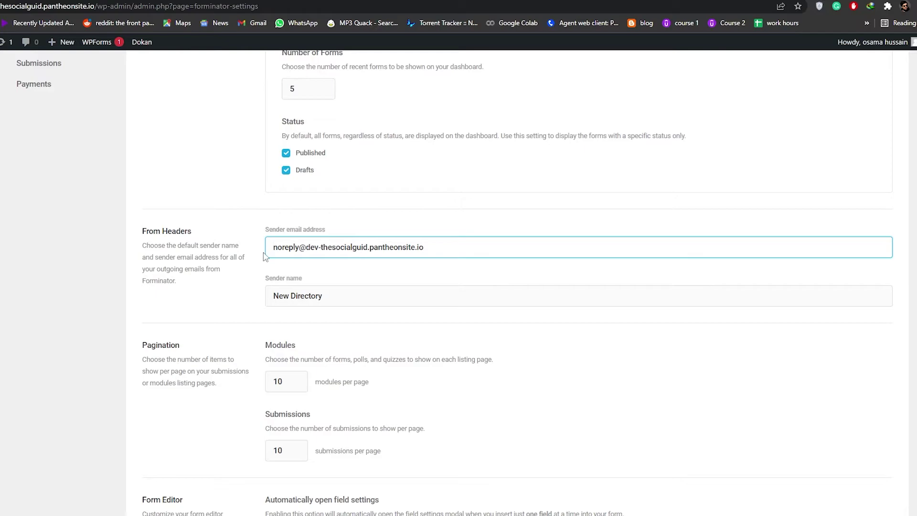
pyautogui.scroll(-1, 325, 241)
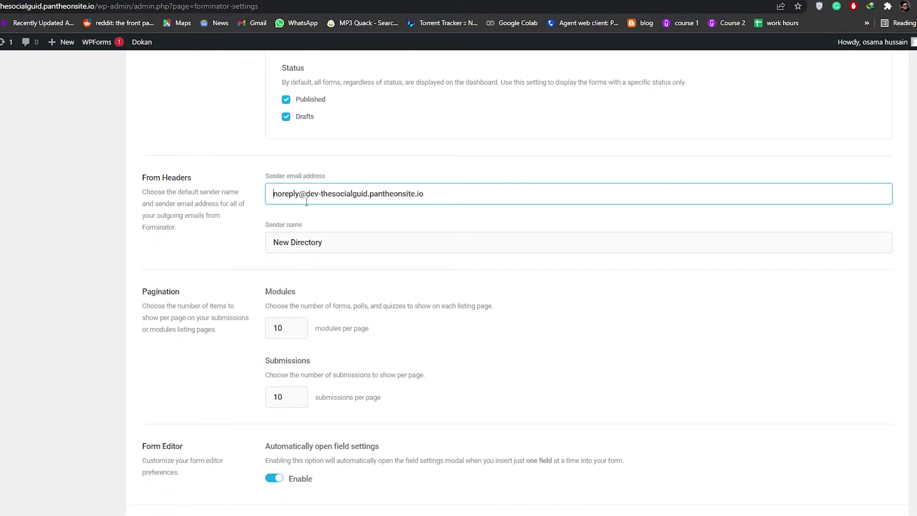
pyautogui.scroll(-2, 306, 202)
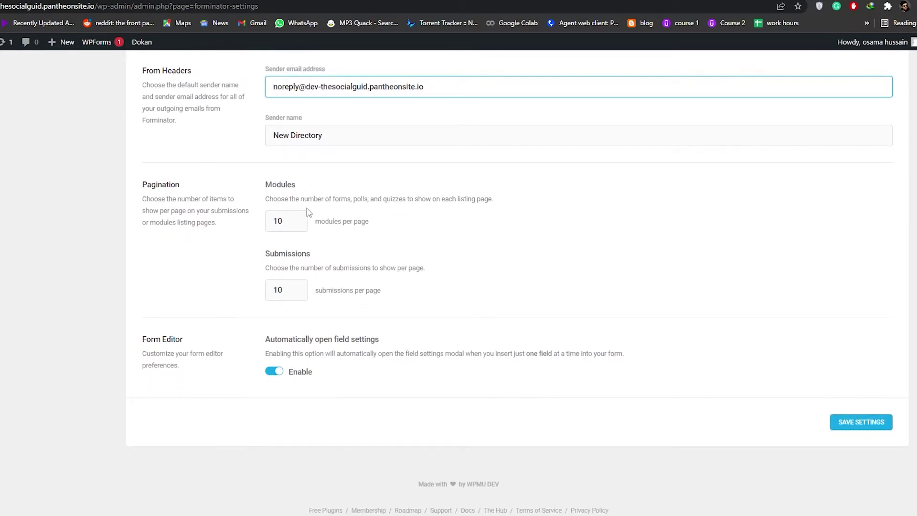
pyautogui.scroll(1, 287, 221)
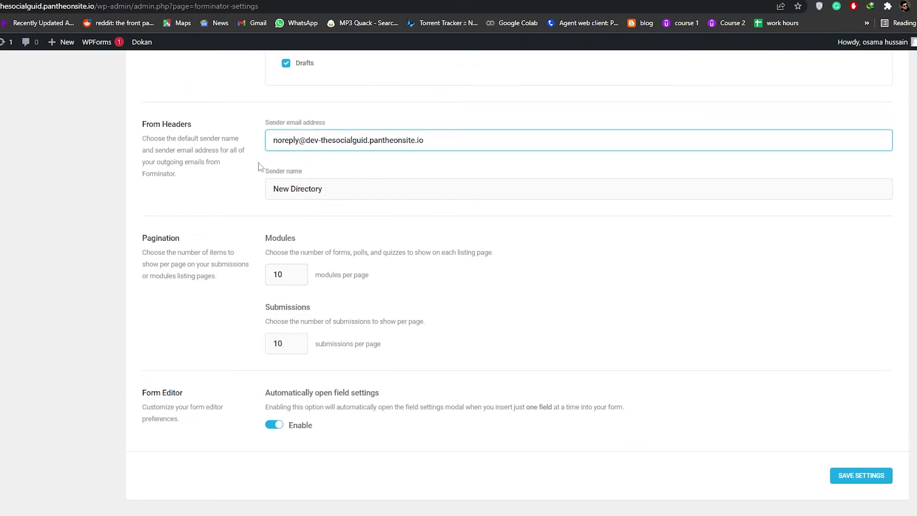
pyautogui.scroll(-1, 353, 225)
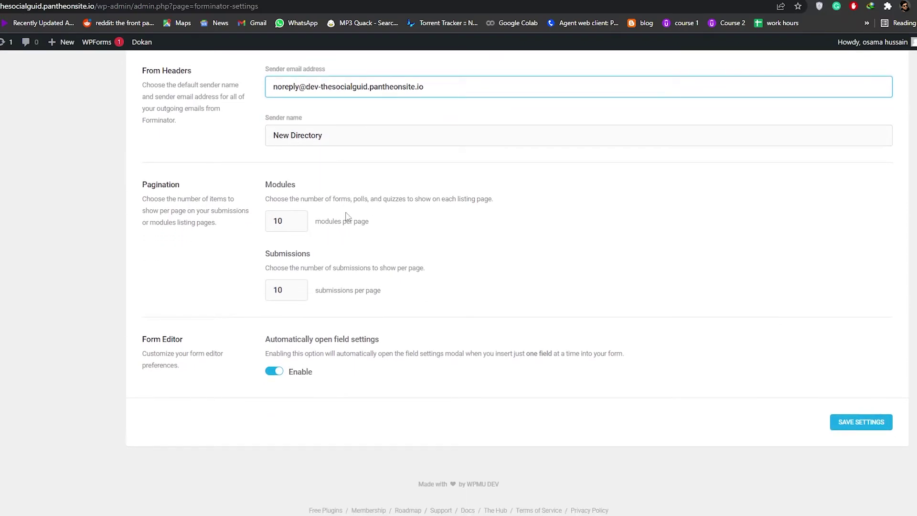
pyautogui.scroll(10, 347, 215)
pyautogui.scroll(-2, 260, 289)
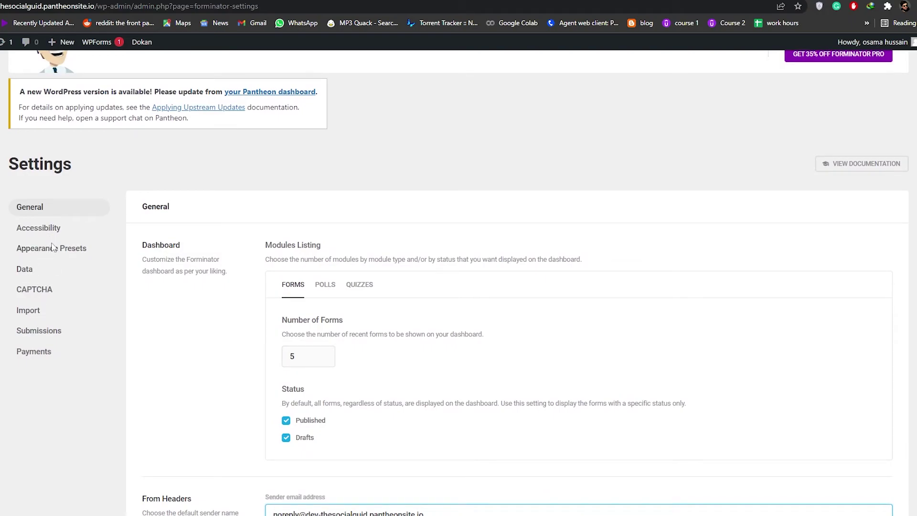
# Step: Go through Accessibility to Forminator's Appearance Presets and look over the Default Preset
pyautogui.click(68, 236)
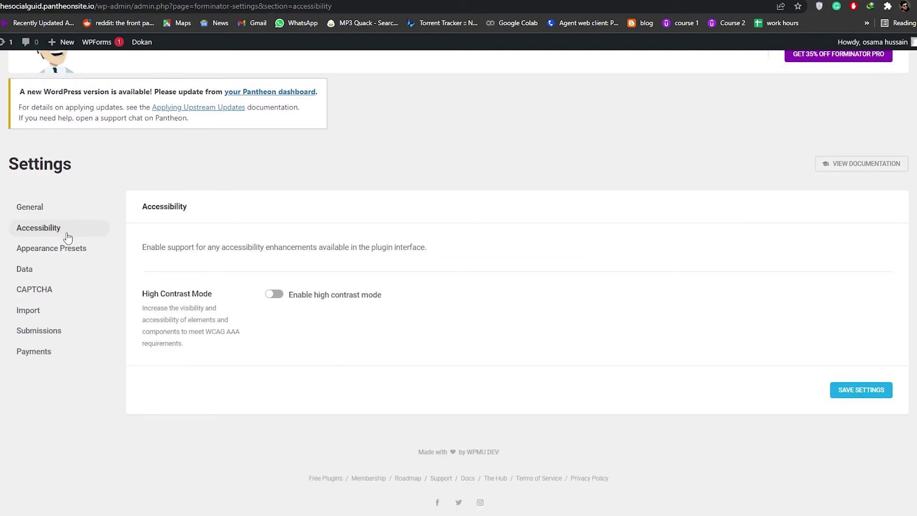
pyautogui.click(62, 258)
pyautogui.scroll(-3, 223, 285)
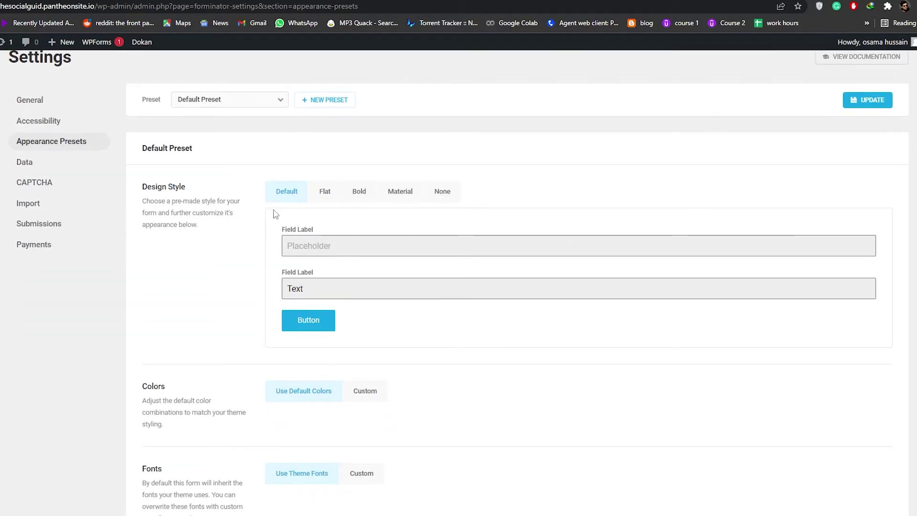
pyautogui.scroll(-7, 270, 214)
pyautogui.scroll(-2, 267, 217)
pyautogui.scroll(7, 267, 217)
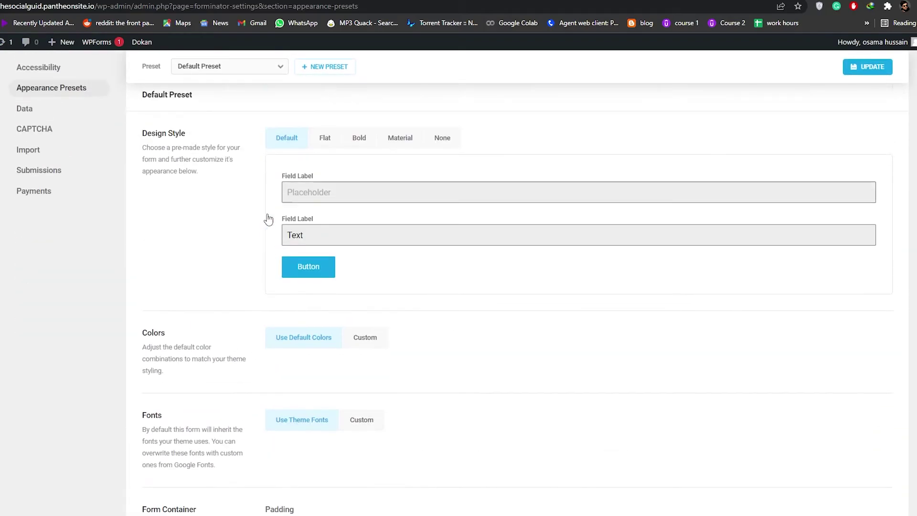
pyautogui.scroll(2, 325, 179)
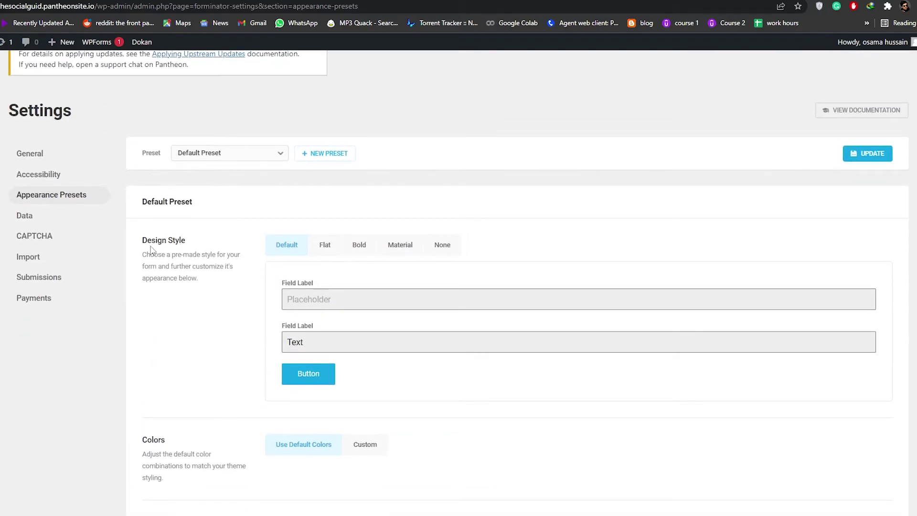
# Step: Compare the Flat, Bold, Material and None design styles and choose Bold
pyautogui.click(324, 248)
pyautogui.click(369, 256)
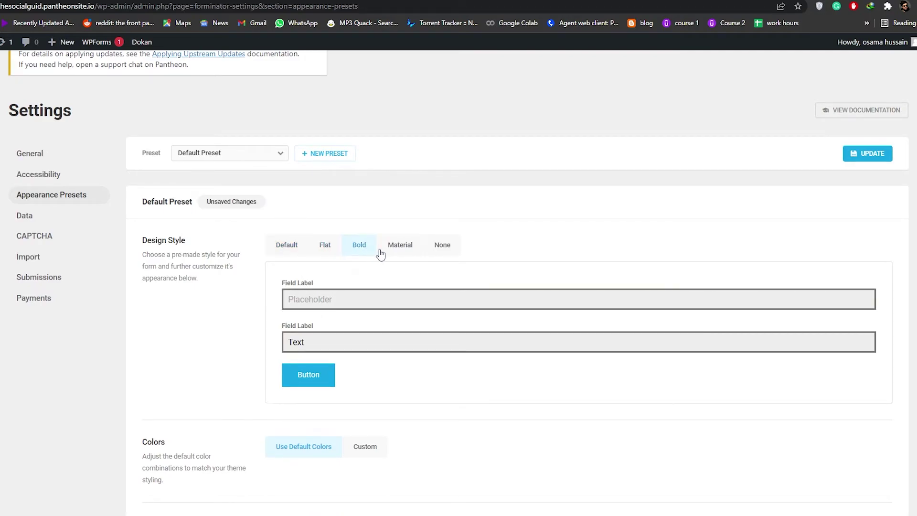
pyautogui.click(390, 254)
pyautogui.click(440, 254)
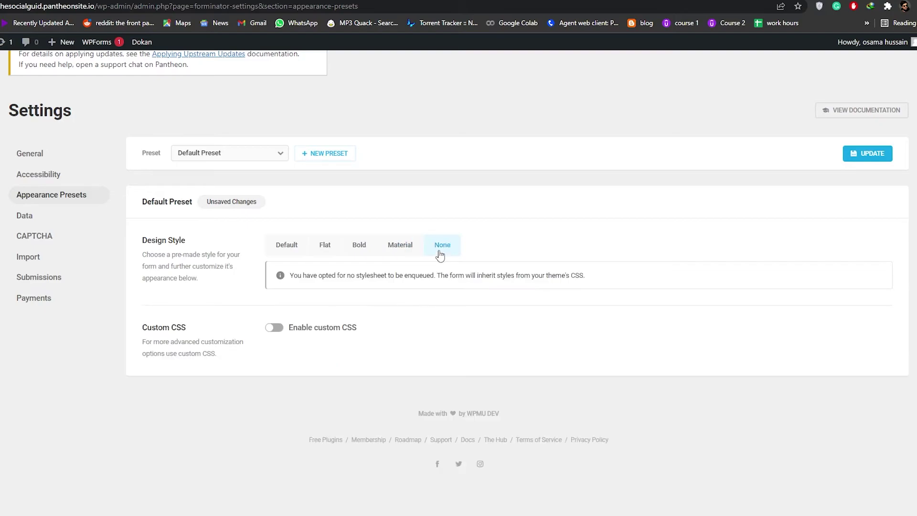
pyautogui.click(375, 247)
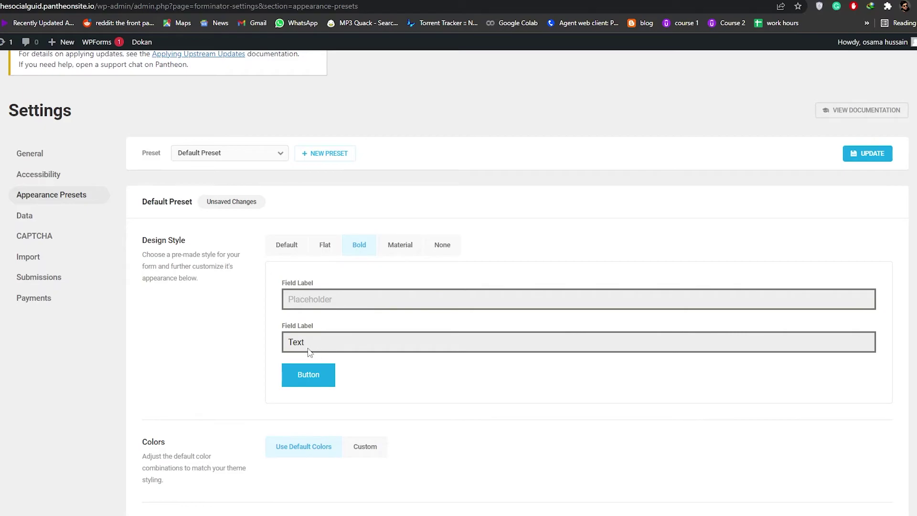
# Step: Scroll through the Default Preset's appearance options with the Bold style applied
pyautogui.scroll(-2, 308, 351)
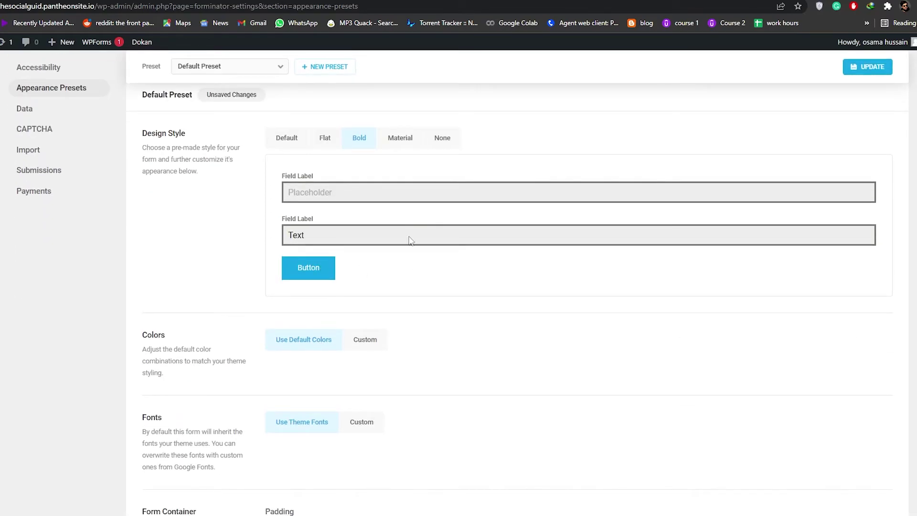
pyautogui.scroll(-6, 412, 189)
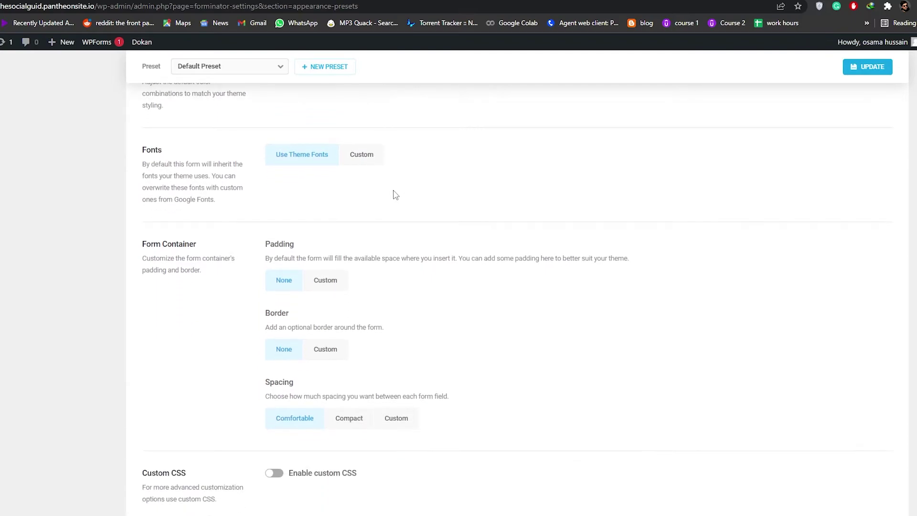
pyautogui.scroll(-2, 391, 193)
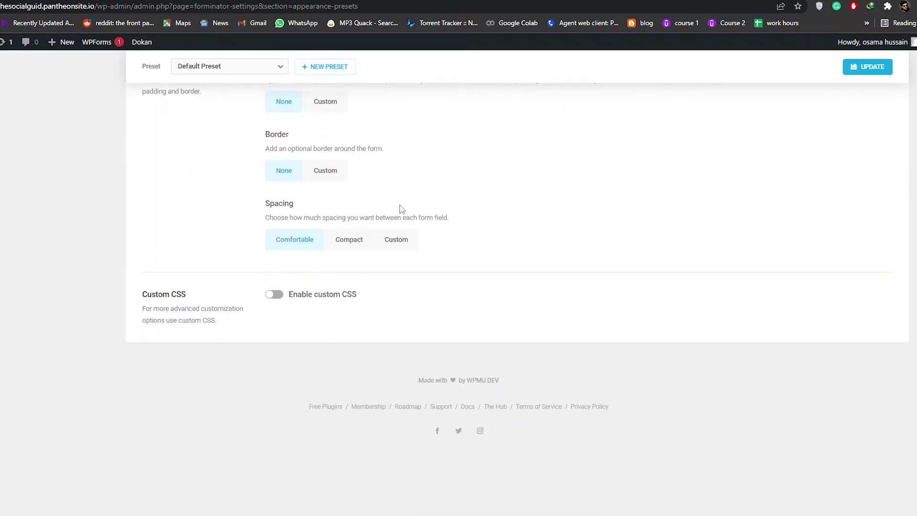
pyautogui.scroll(3, 358, 274)
pyautogui.scroll(-2, 380, 261)
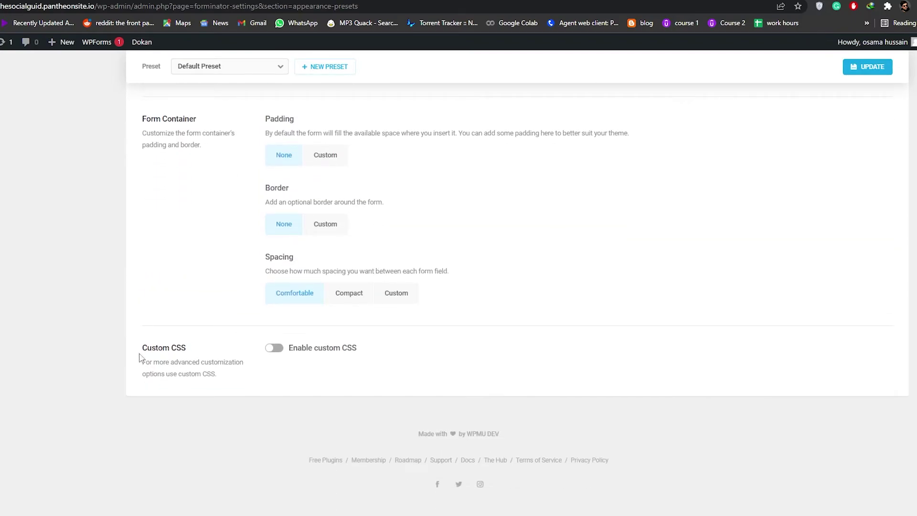
pyautogui.scroll(1, 276, 405)
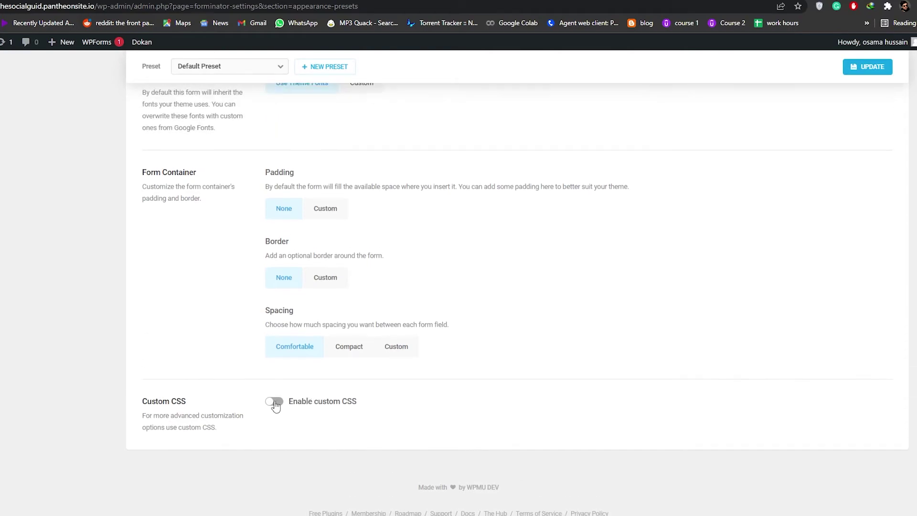
pyautogui.scroll(5, 282, 413)
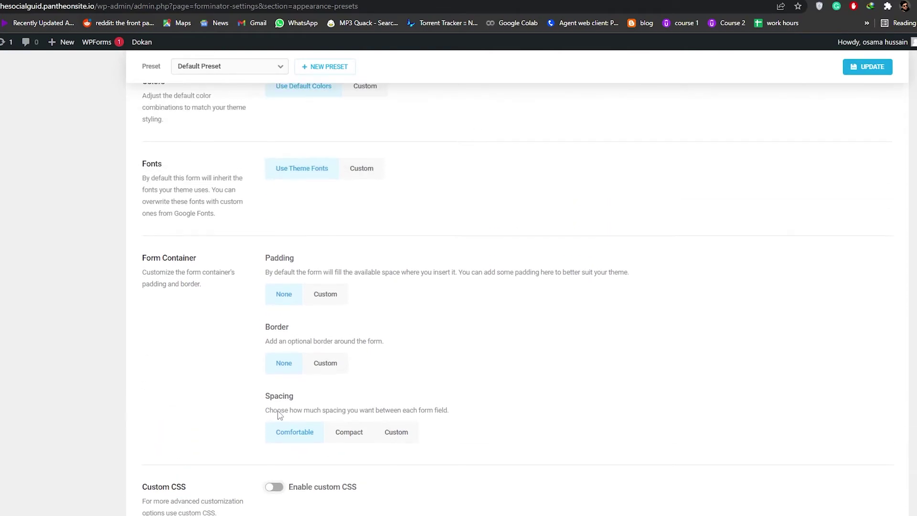
pyautogui.scroll(-4, 275, 475)
pyautogui.scroll(1, 280, 448)
pyautogui.scroll(4, 282, 444)
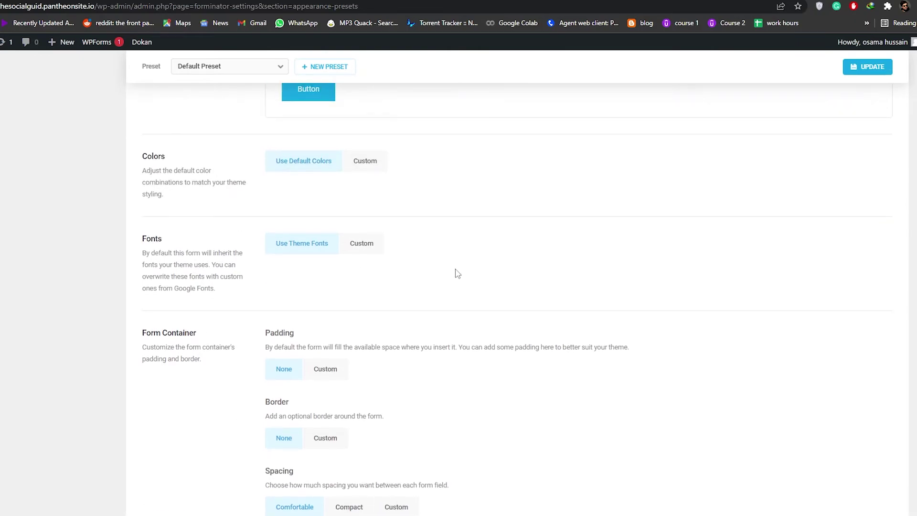
pyautogui.scroll(3, 342, 267)
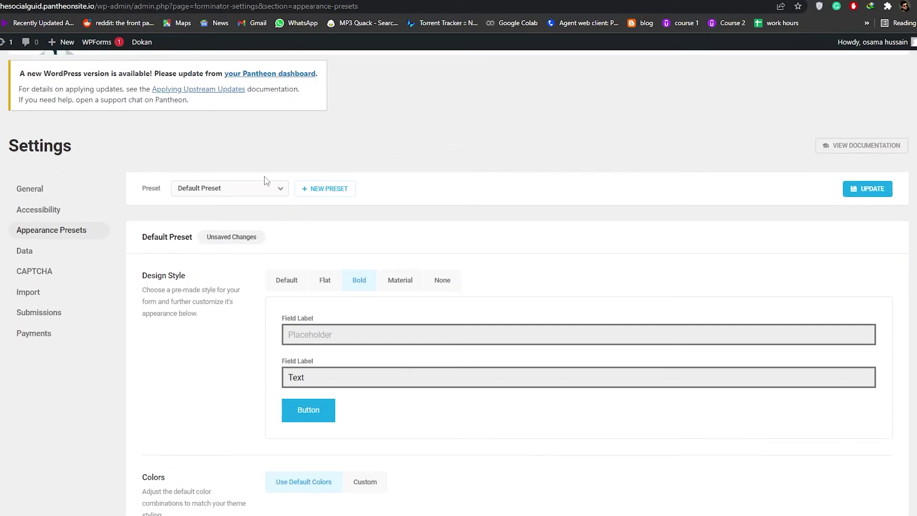
# Step: Check Forminator's Stripe and PayPal options, then go to Plugins > Add New, triggering the leave-site warning
pyautogui.click(55, 339)
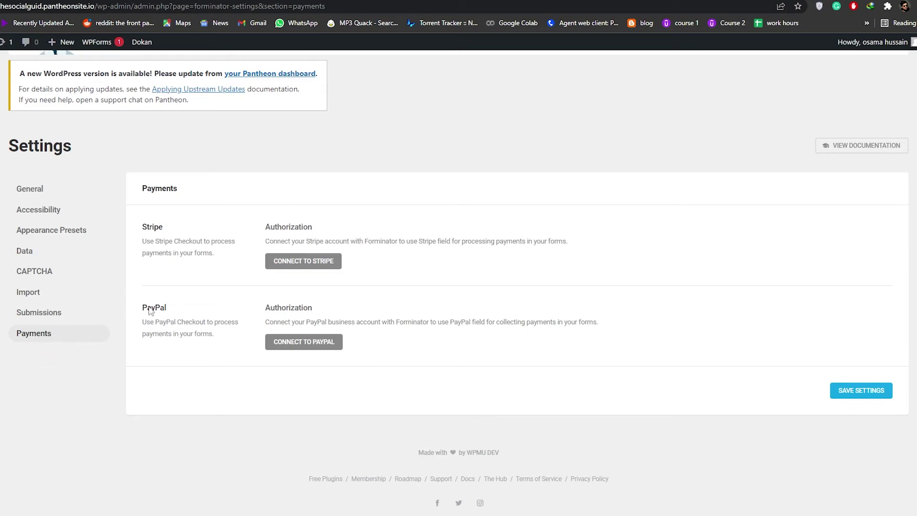
pyautogui.moveTo(137, 225); pyautogui.dragTo(161, 236)
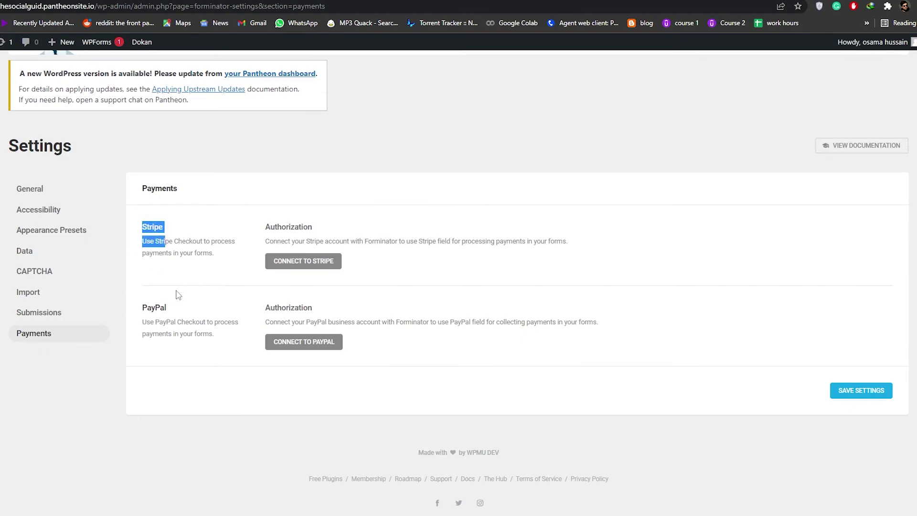
pyautogui.moveTo(151, 306); pyautogui.dragTo(158, 305)
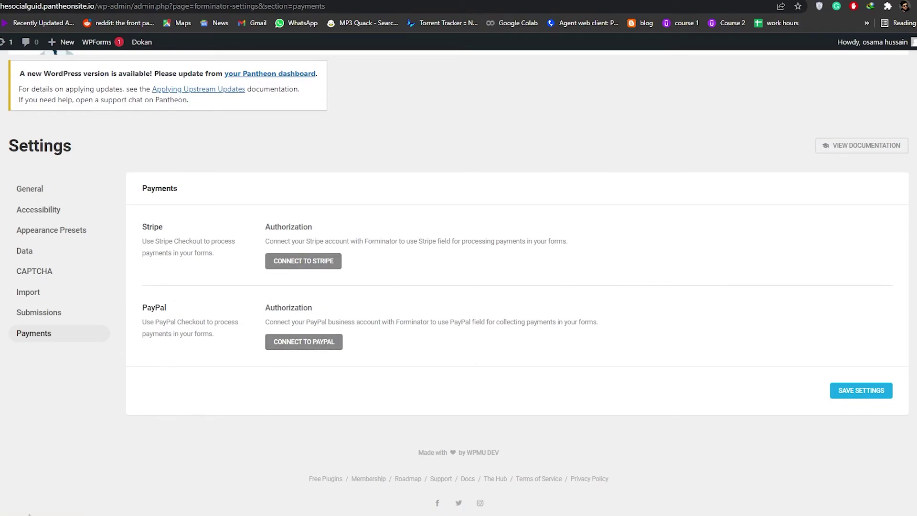
pyautogui.moveTo(6, 501)
pyautogui.click(22, 479)
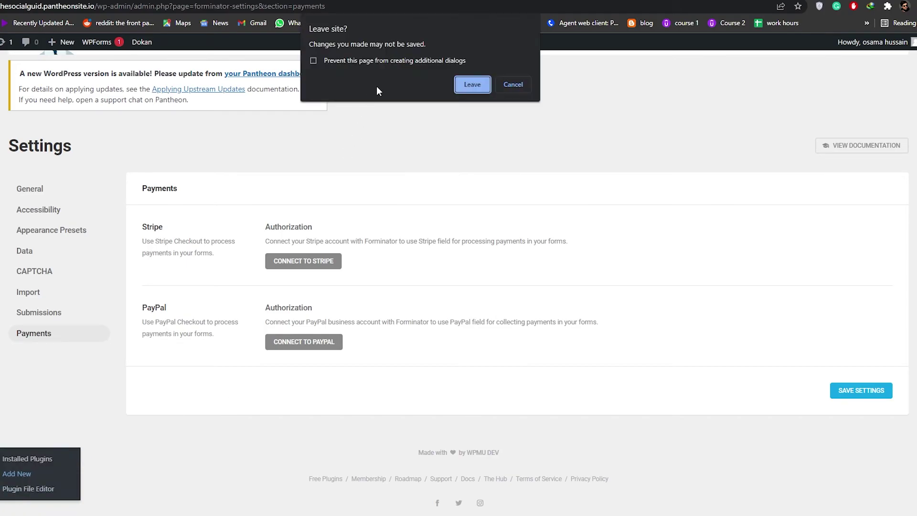
# Step: Confirm leaving Forminator settings and review the 'payments' plugin search results showing Forminator Active
pyautogui.click(471, 86)
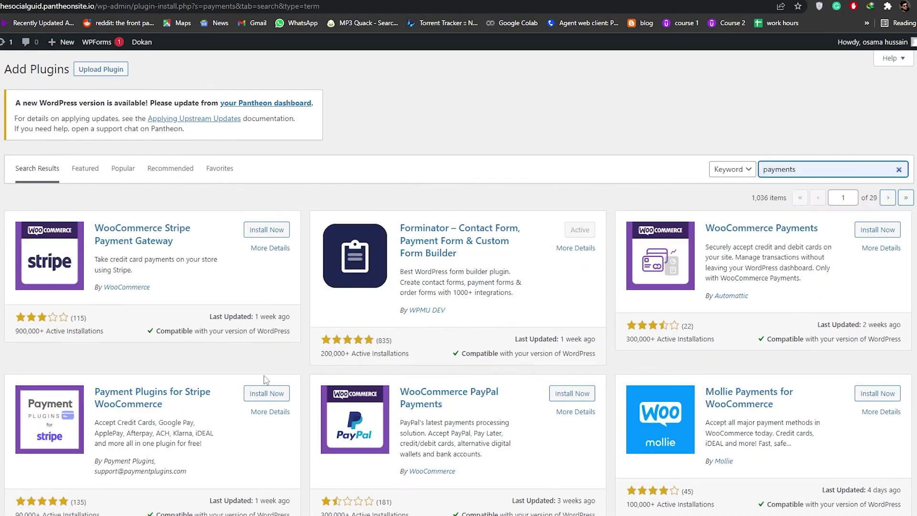
pyautogui.scroll(-10, 265, 379)
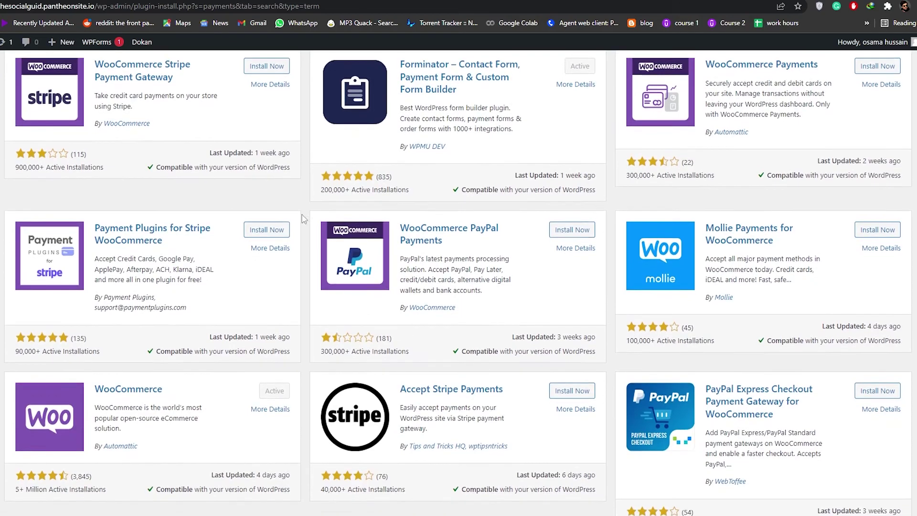
pyautogui.scroll(10, 396, 404)
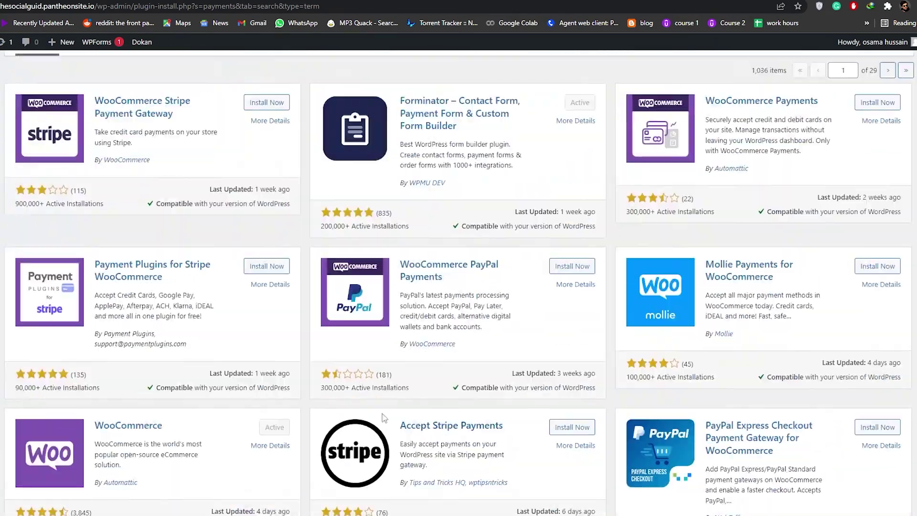